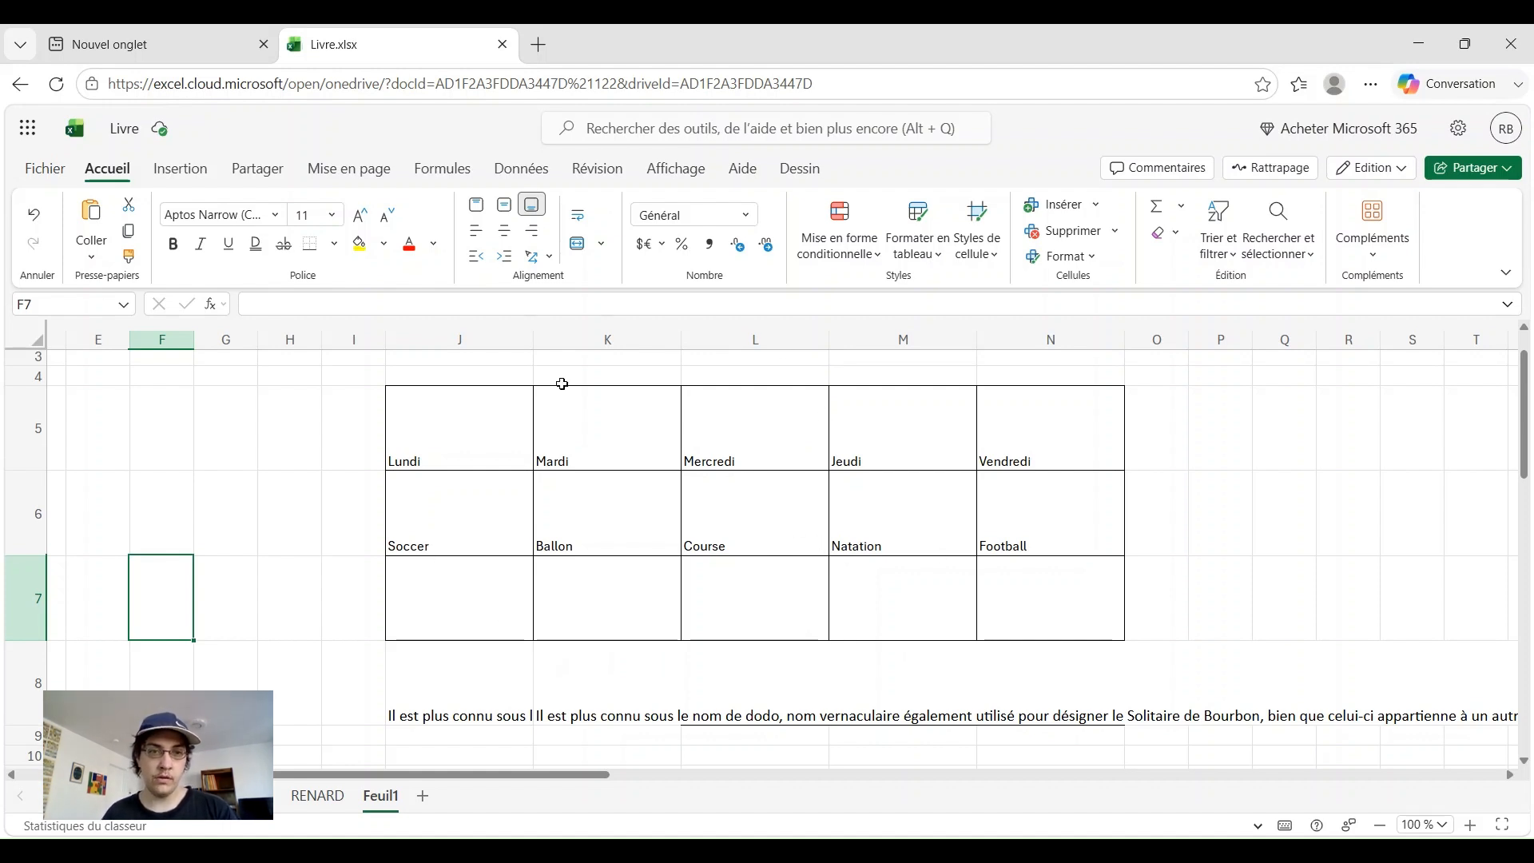
# - Format the Lundi header in cell J5 as Calibri, bold, italic and underlined, with red text
pyautogui.click(468, 411)
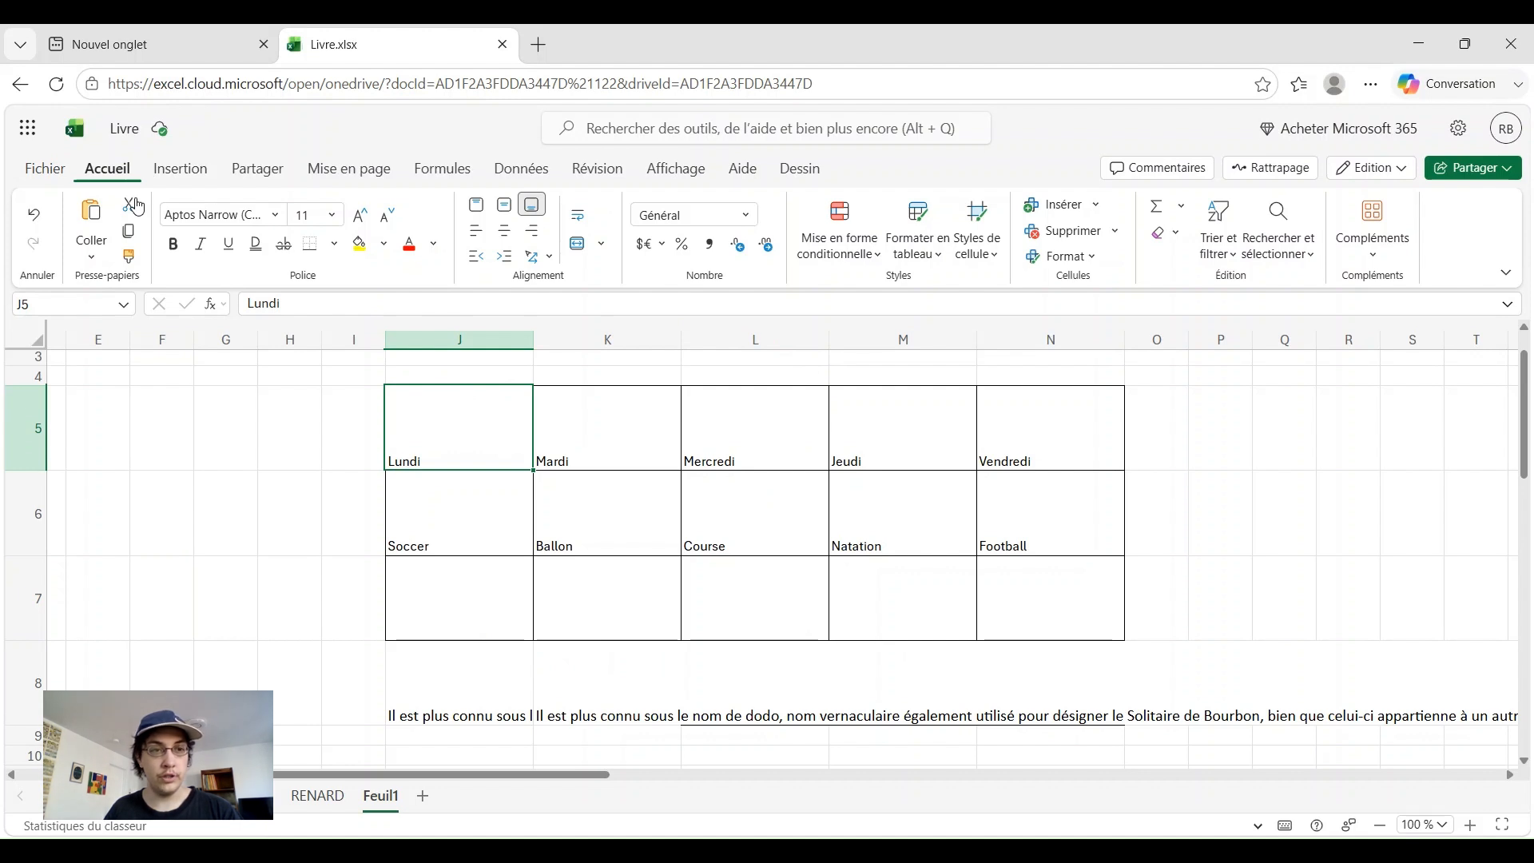
pyautogui.click(216, 214)
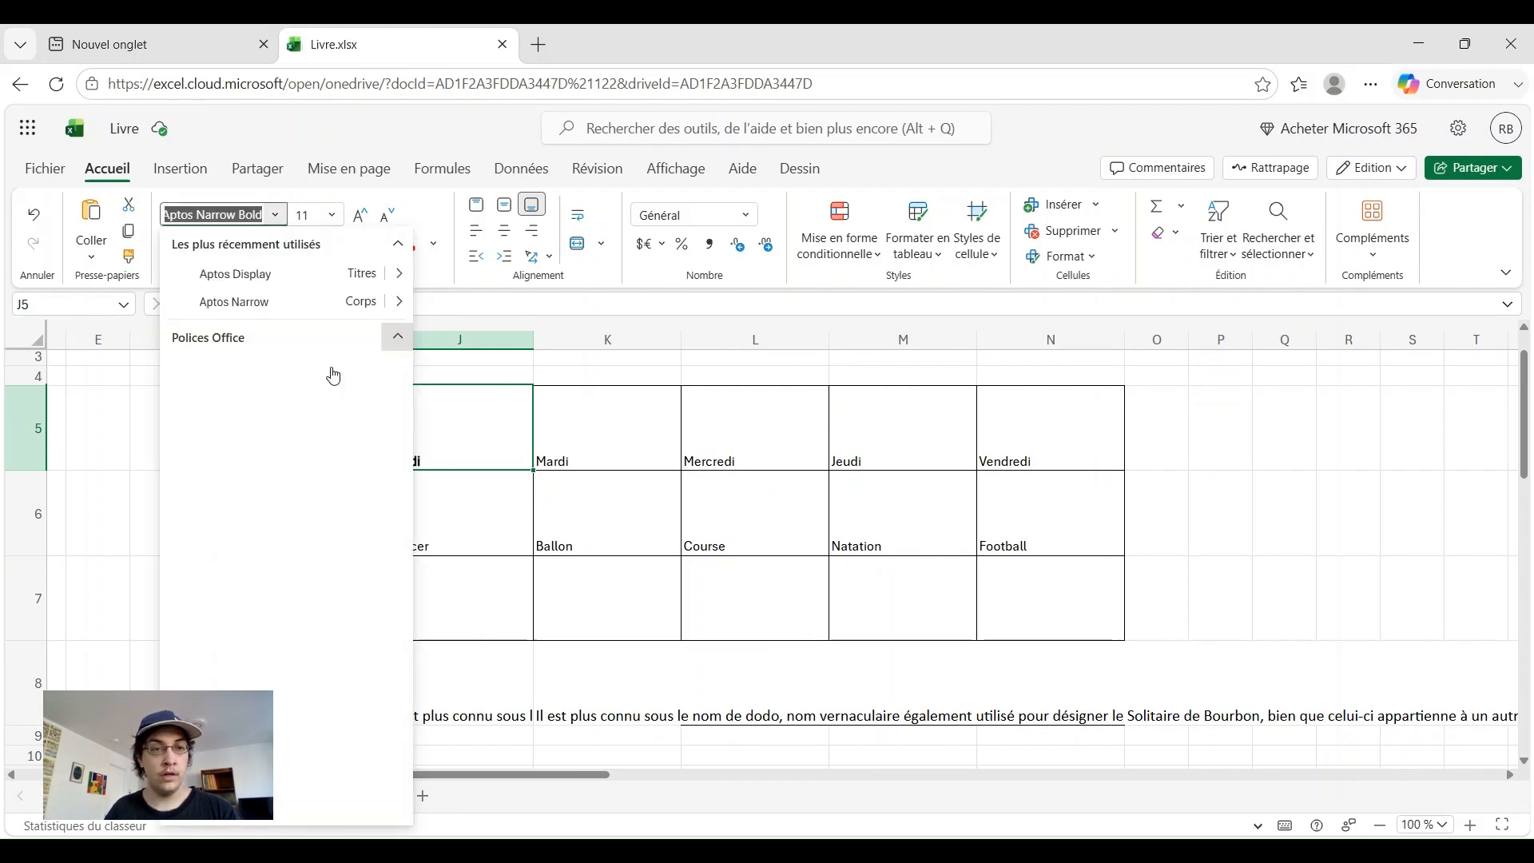
pyautogui.click(236, 619)
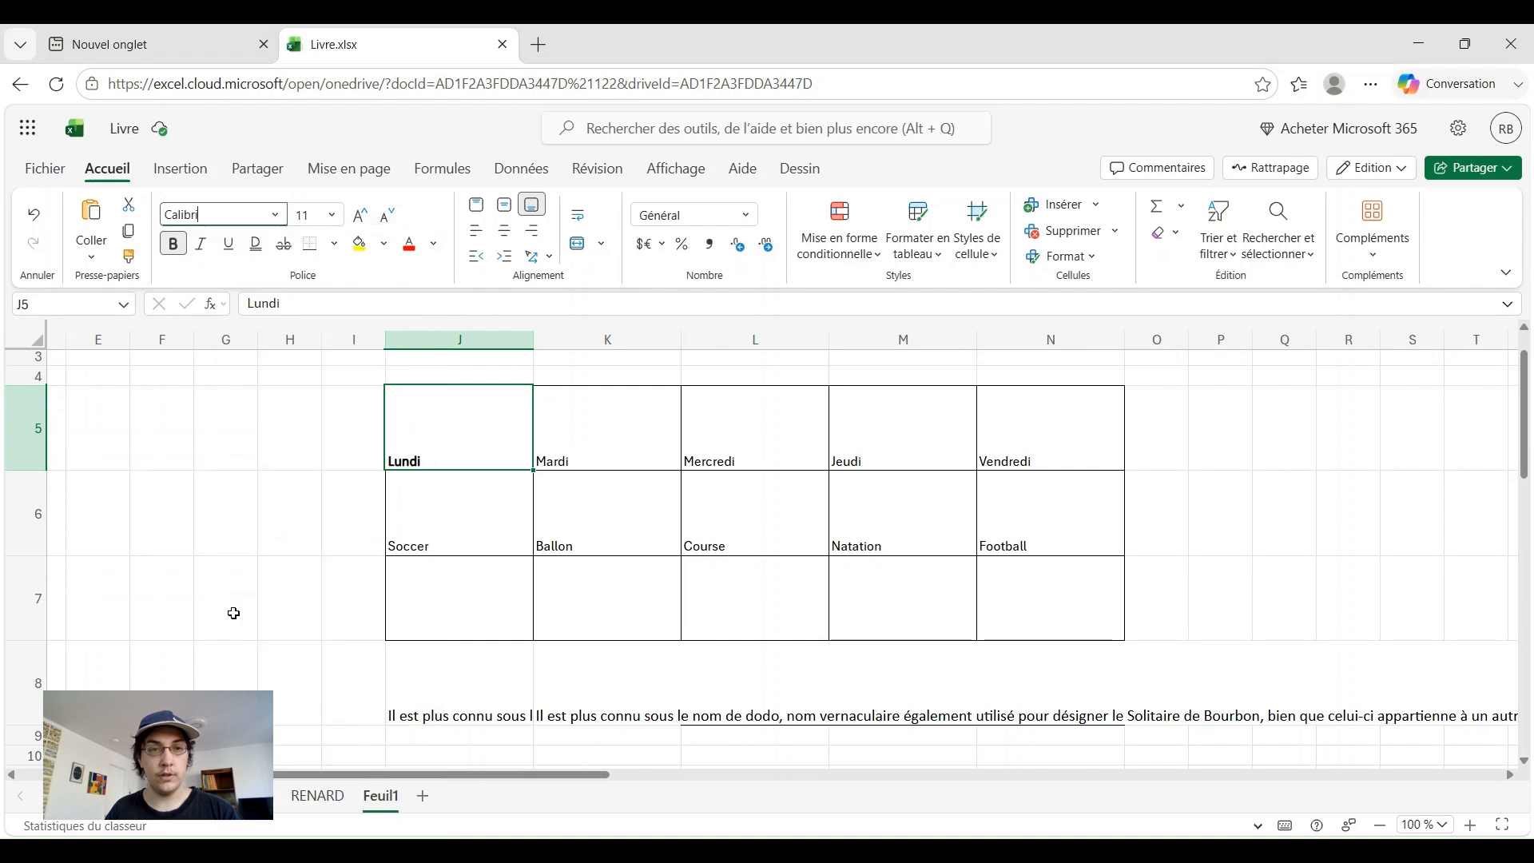
pyautogui.click(411, 252)
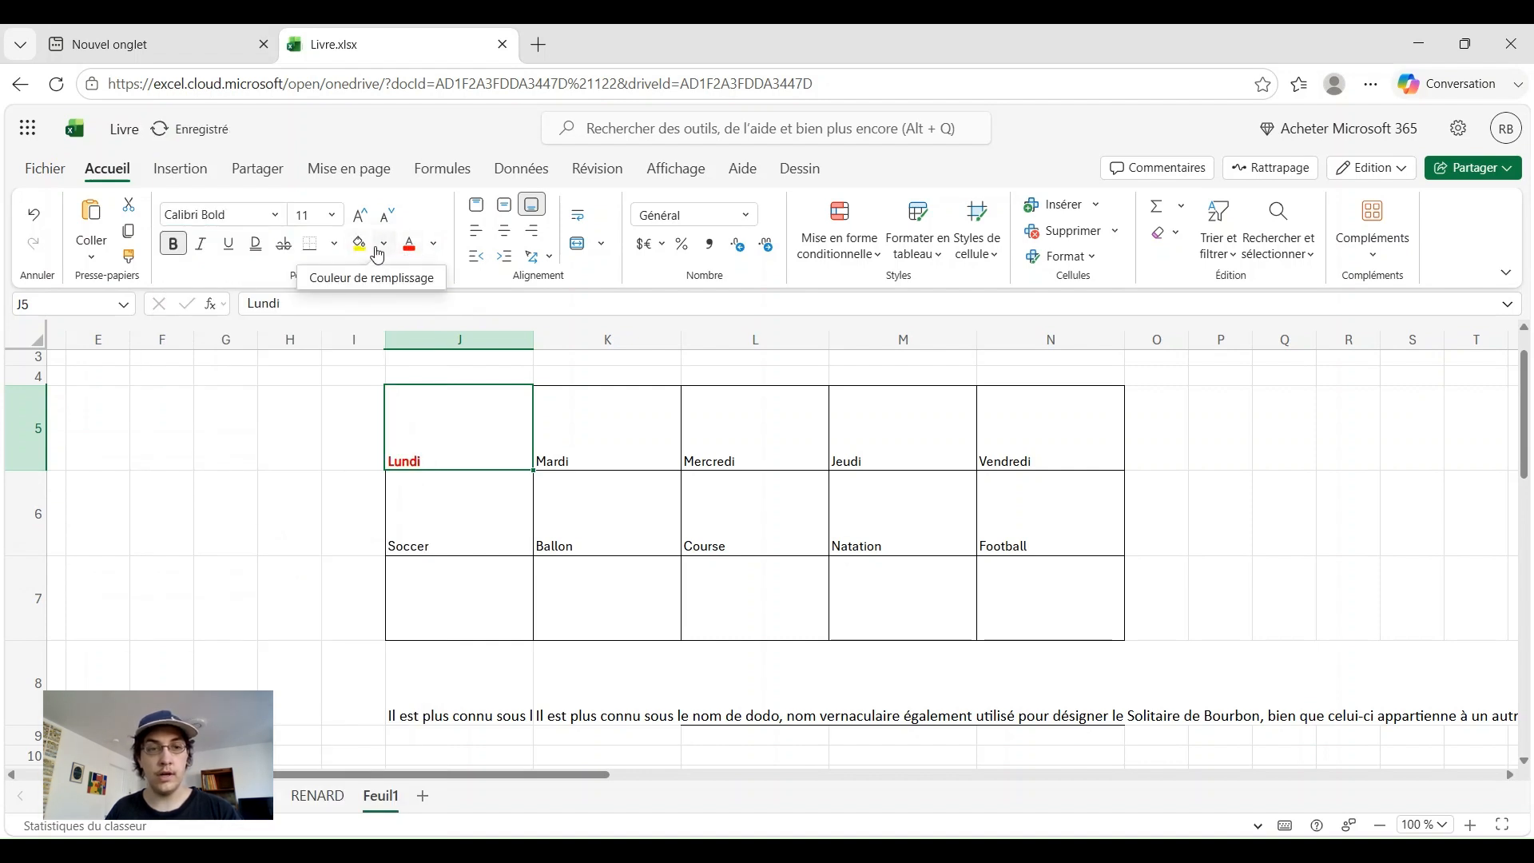
pyautogui.click(228, 244)
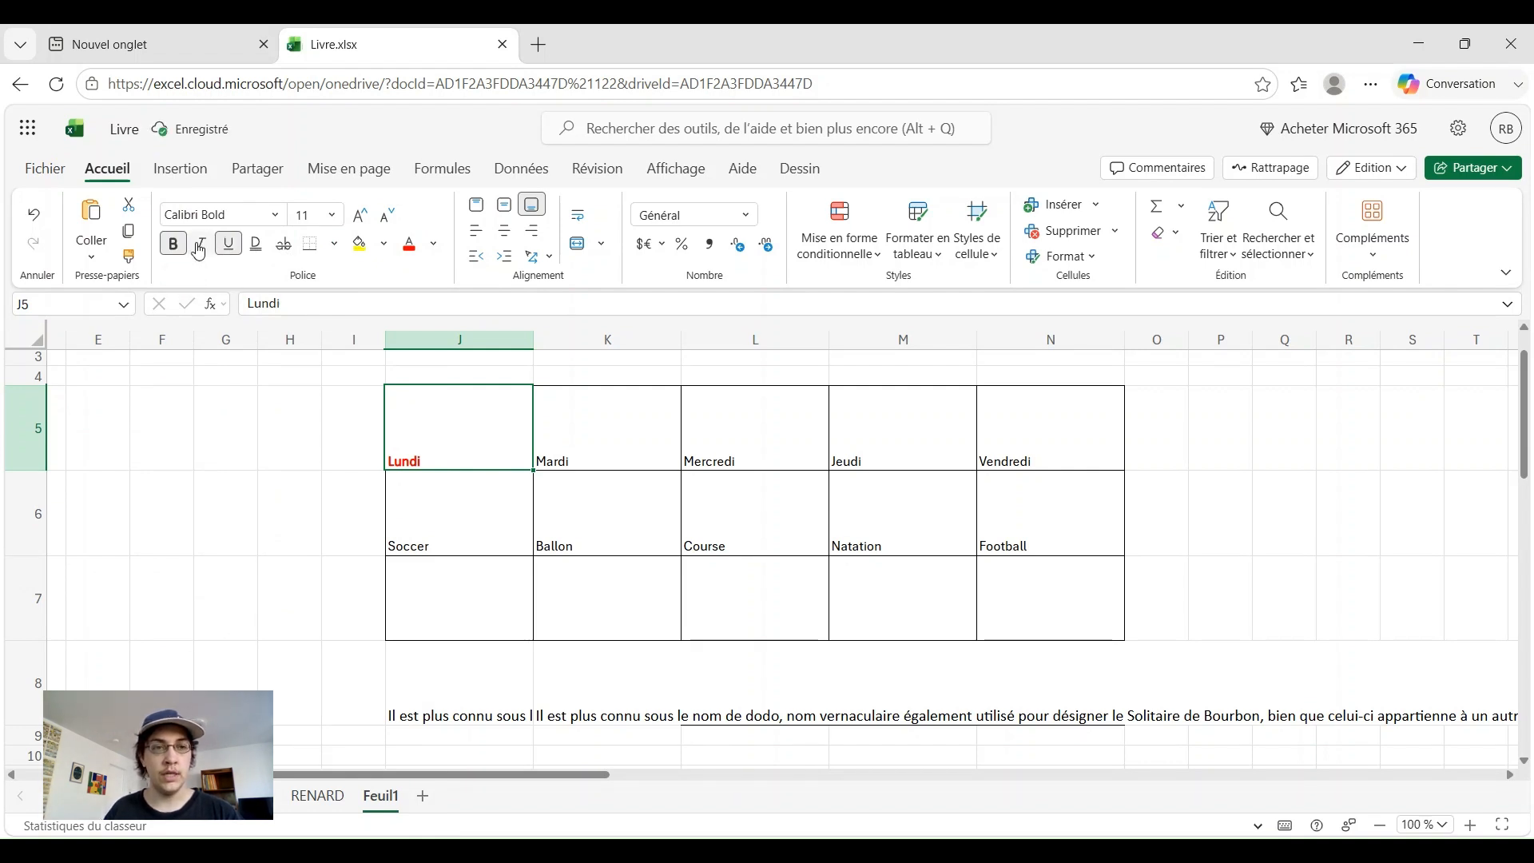
pyautogui.click(200, 244)
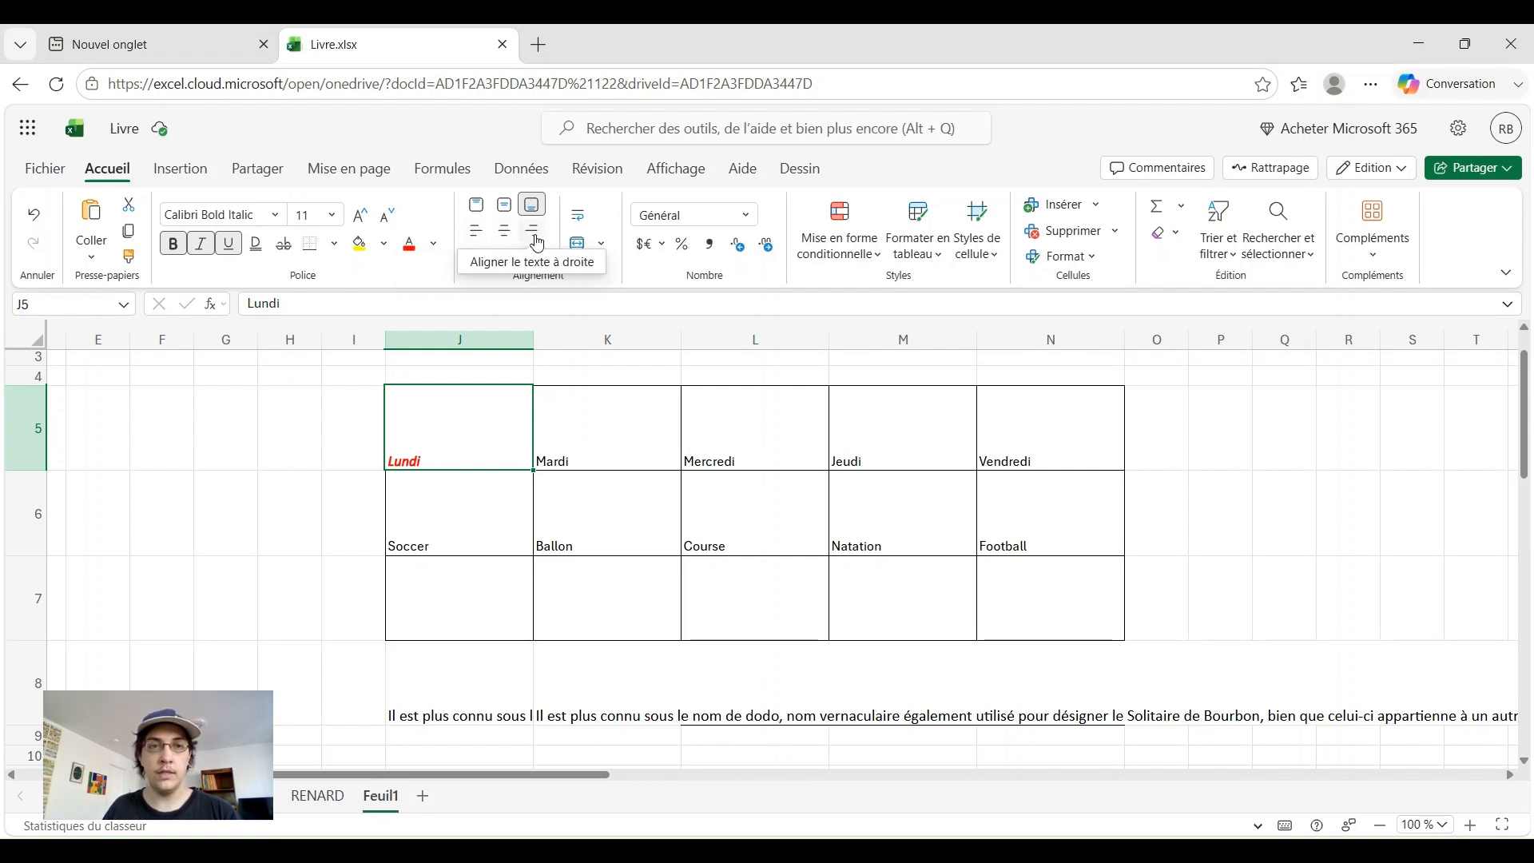
# - Try left, centre and right alignment on the Lundi cell, then leave its text centred horizontally
pyautogui.click(479, 239)
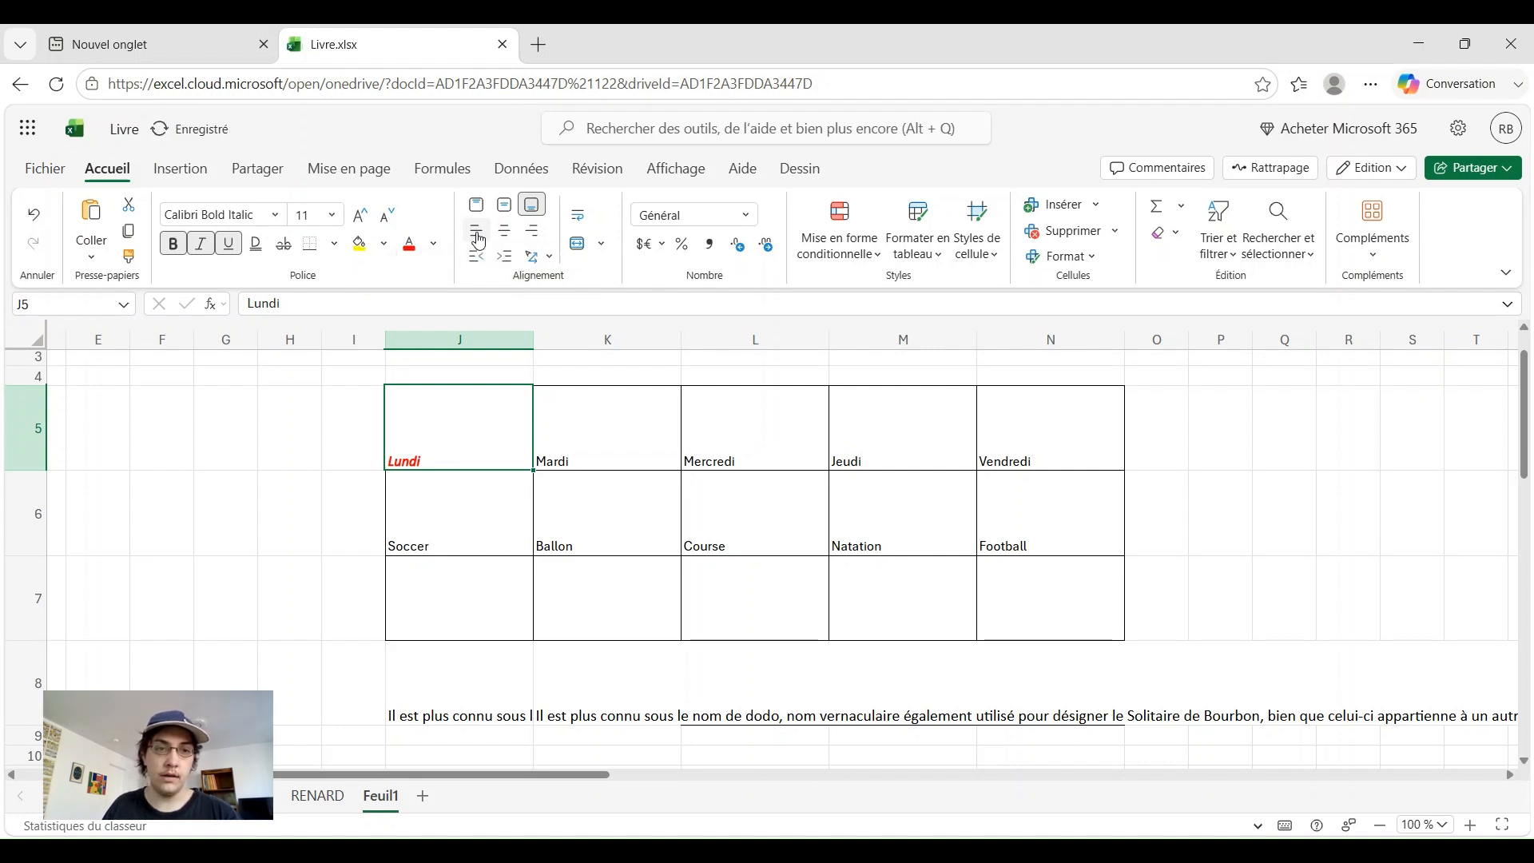
pyautogui.click(504, 233)
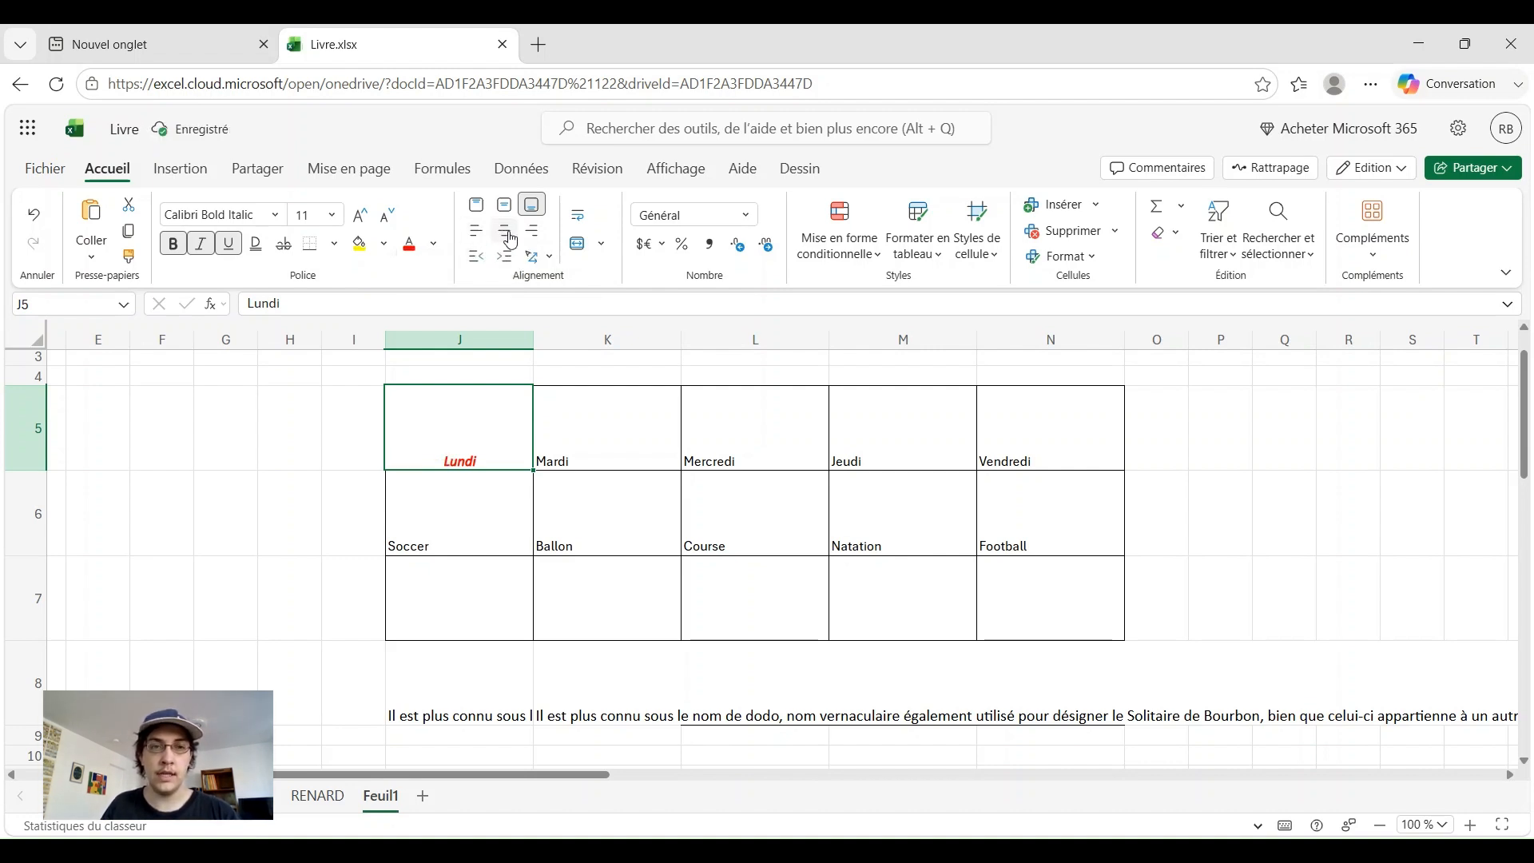
pyautogui.click(532, 233)
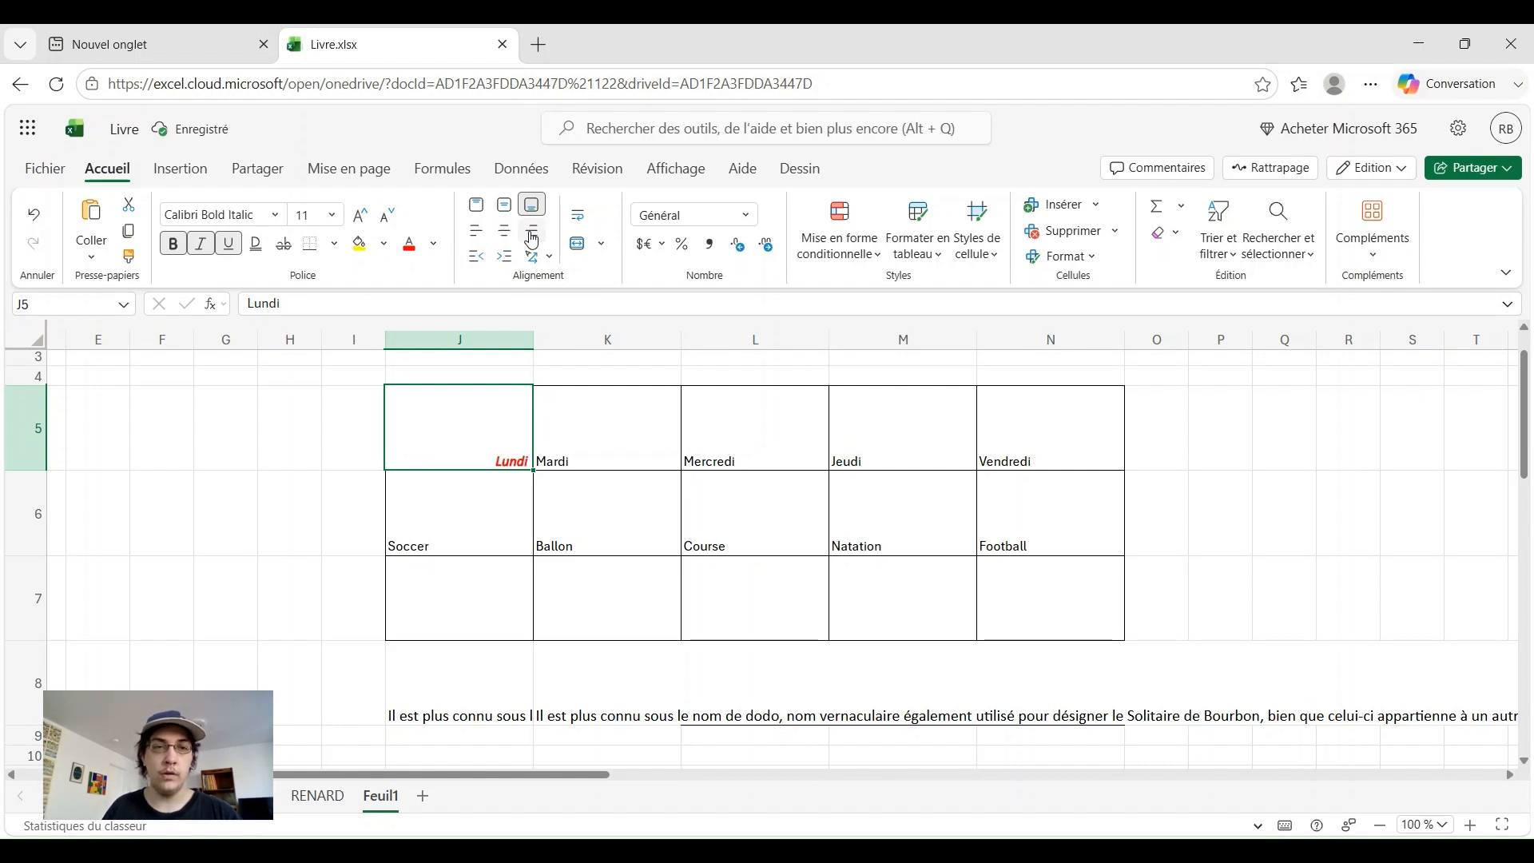
pyautogui.click(504, 238)
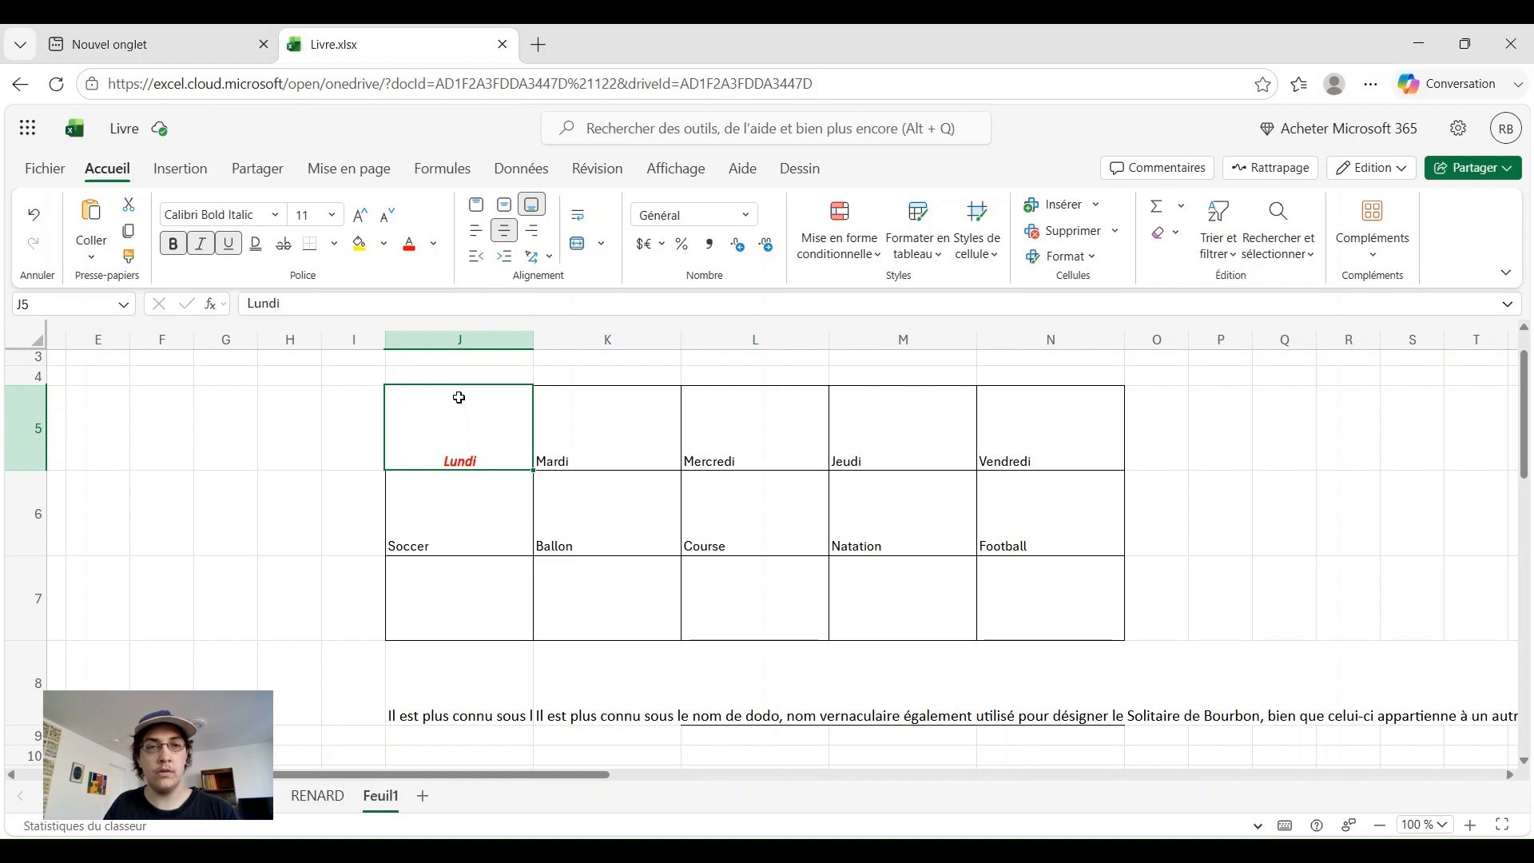
# - Try top alignment on the Lundi cell and leave its text centred vertically
pyautogui.click(503, 209)
pyautogui.click(473, 209)
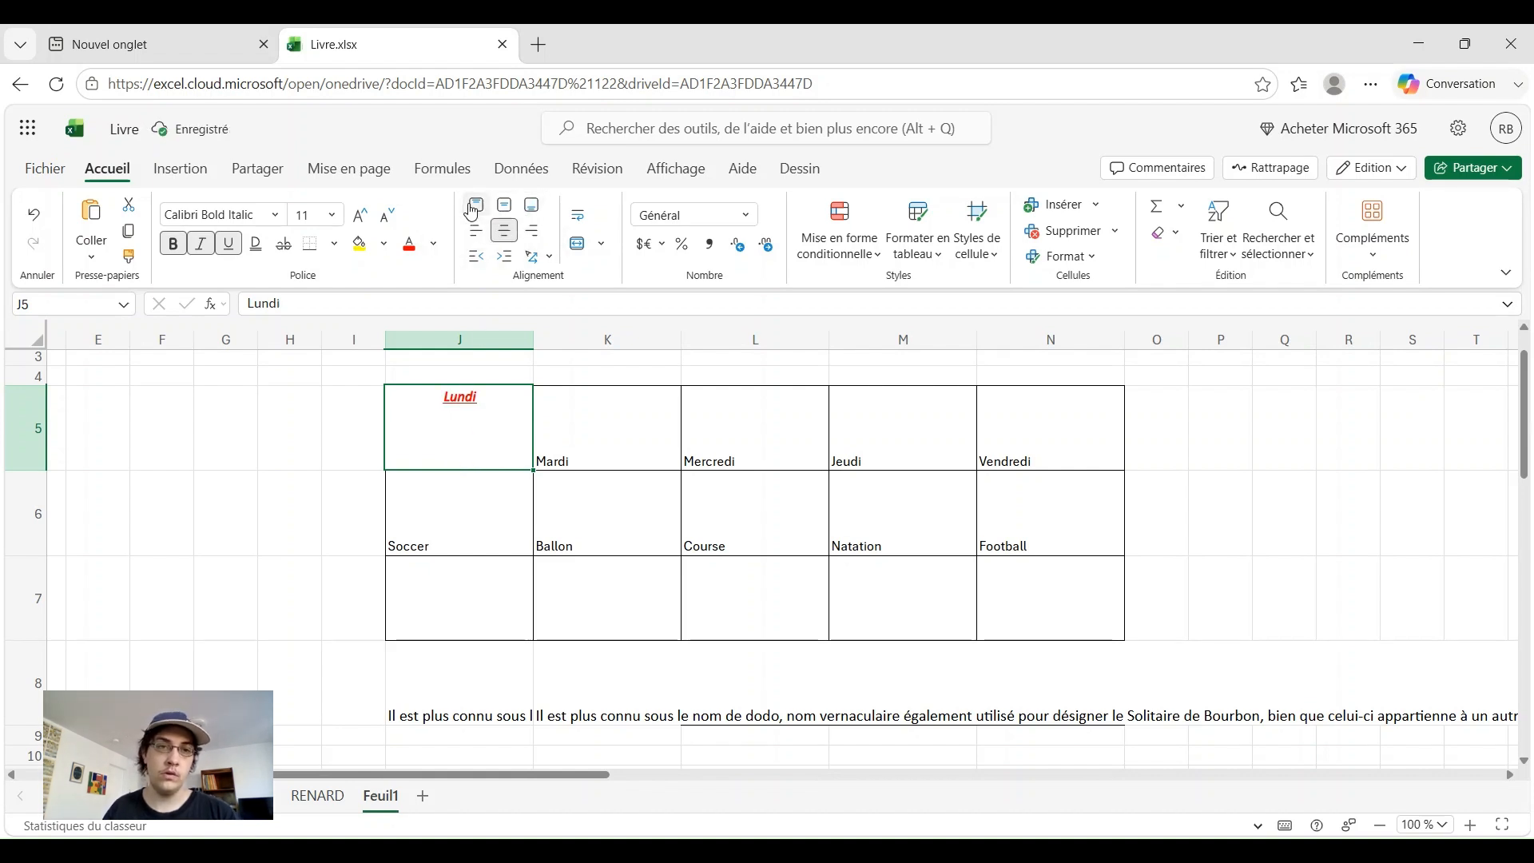
pyautogui.click(505, 209)
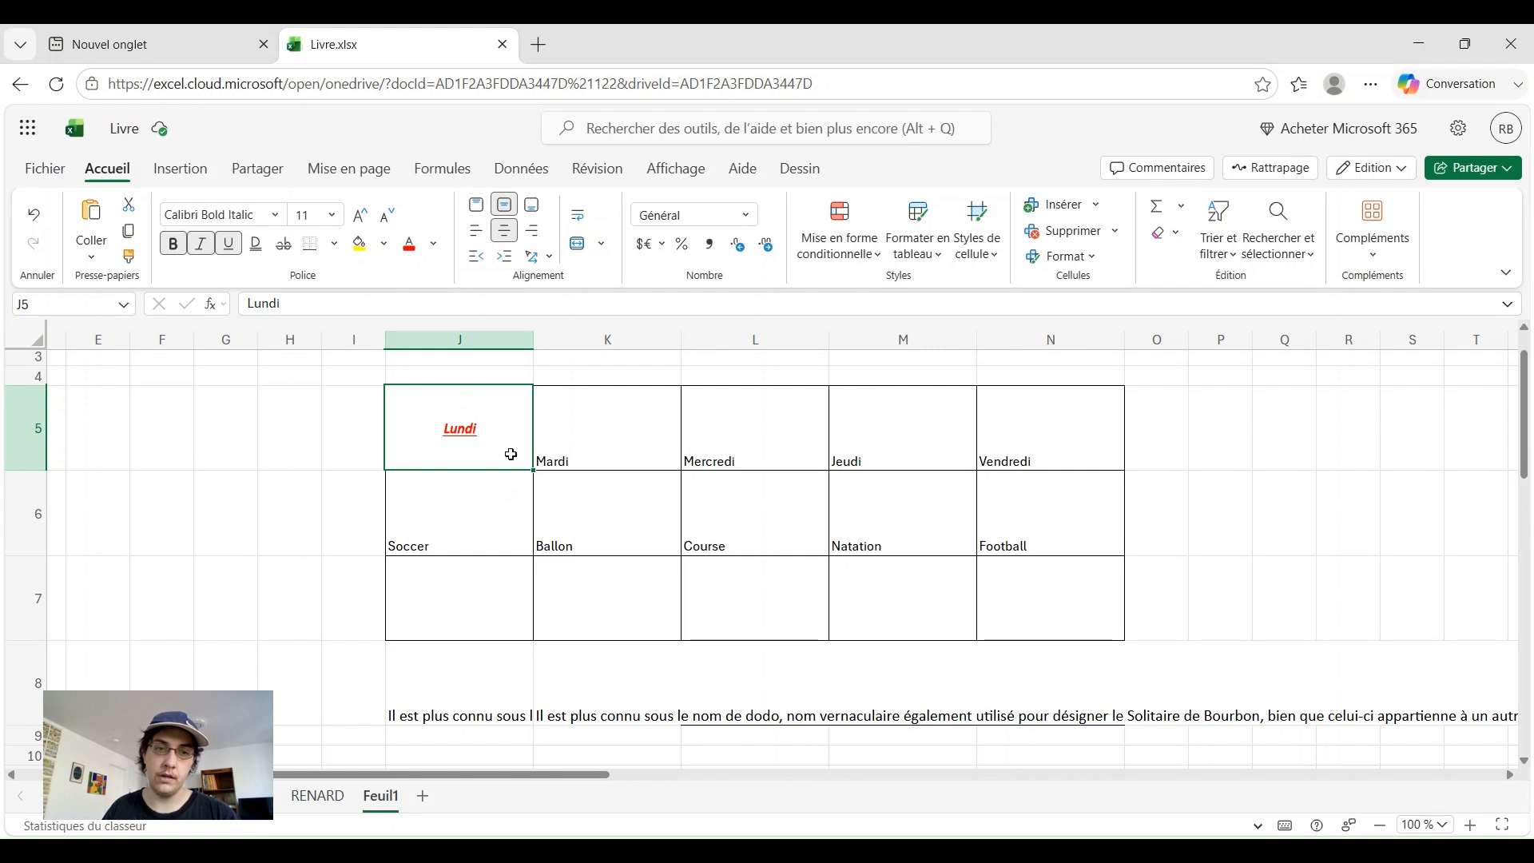
# - Autofill the formatted Lundi cell across the header row to Vendredi in N5, carrying over its formatting
pyautogui.moveTo(532, 468)
pyautogui.mouseDown()
pyautogui.moveTo(805, 455)
pyautogui.moveTo(630, 520)
pyautogui.moveTo(541, 487)
pyautogui.moveTo(542, 460)
pyautogui.mouseUp()
pyautogui.click(581, 444)
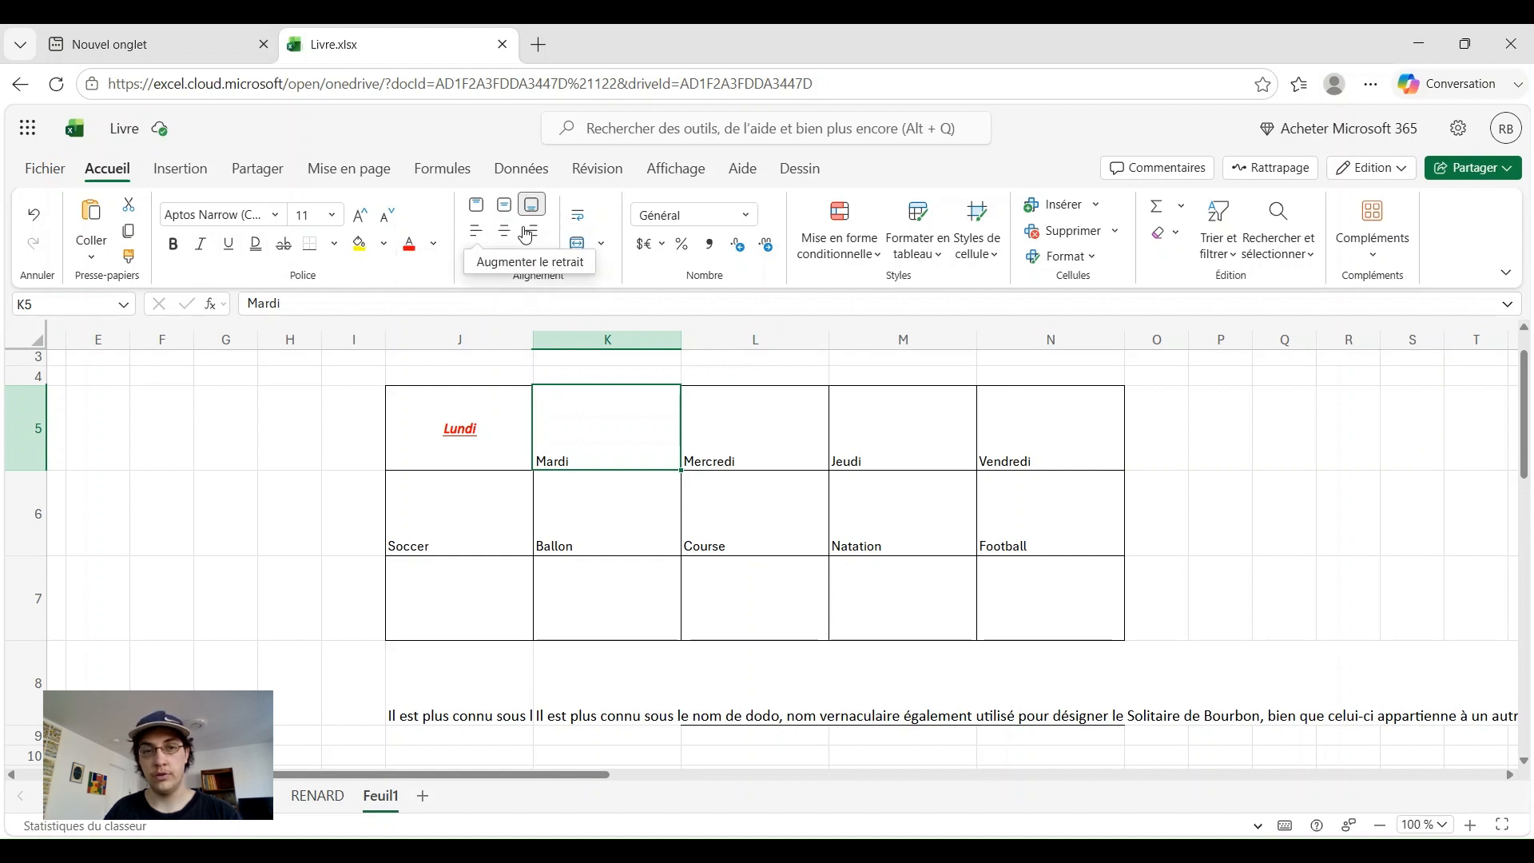
pyautogui.click(462, 430)
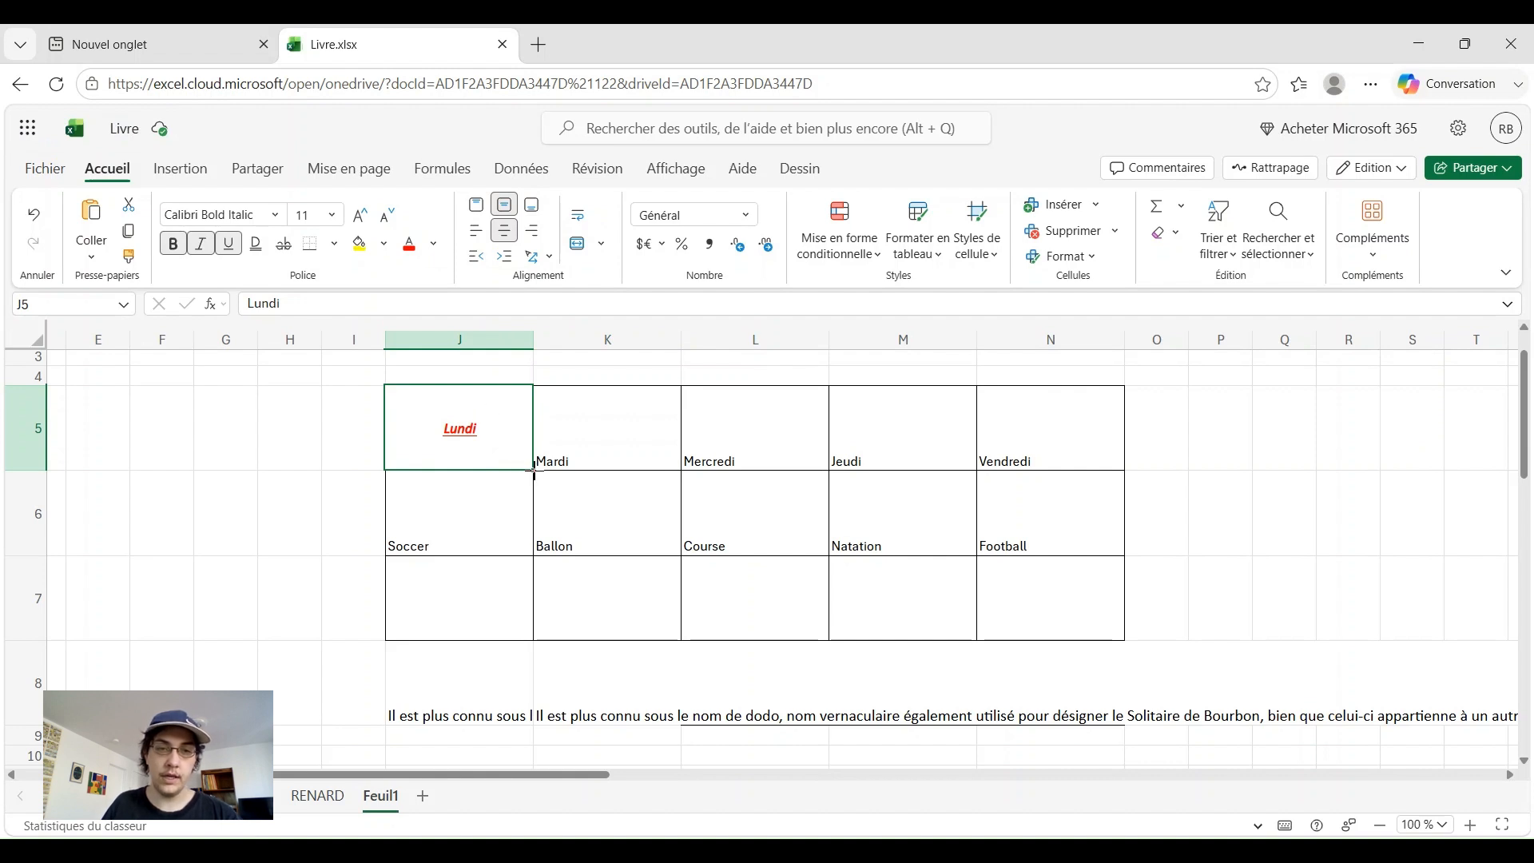
pyautogui.moveTo(536, 468)
pyautogui.mouseDown()
pyautogui.moveTo(626, 459)
pyautogui.moveTo(753, 496)
pyautogui.moveTo(880, 448)
pyautogui.moveTo(1021, 447)
pyautogui.mouseUp()
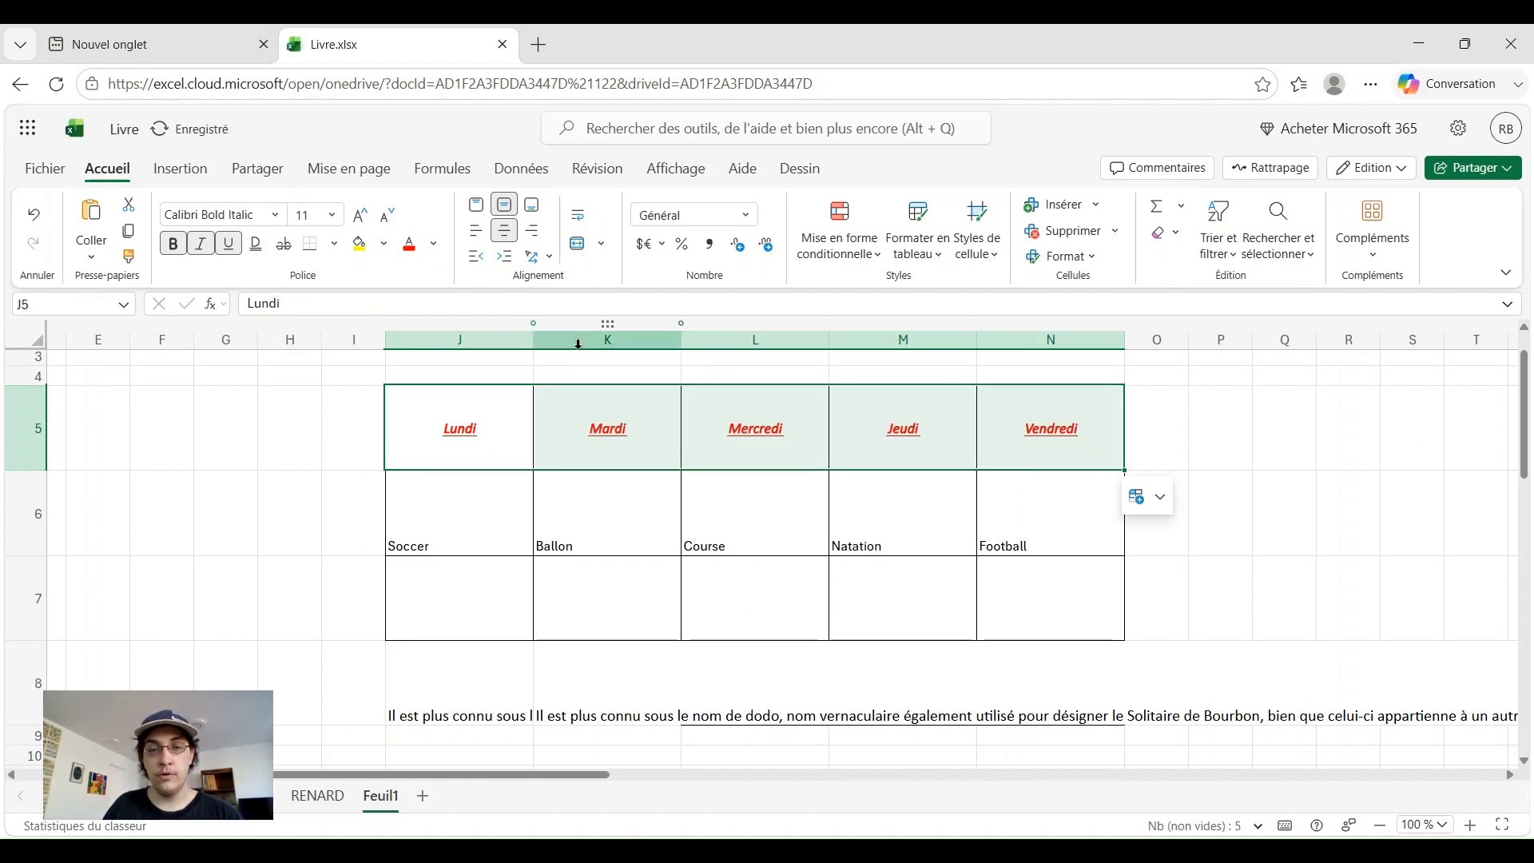
pyautogui.click(403, 454)
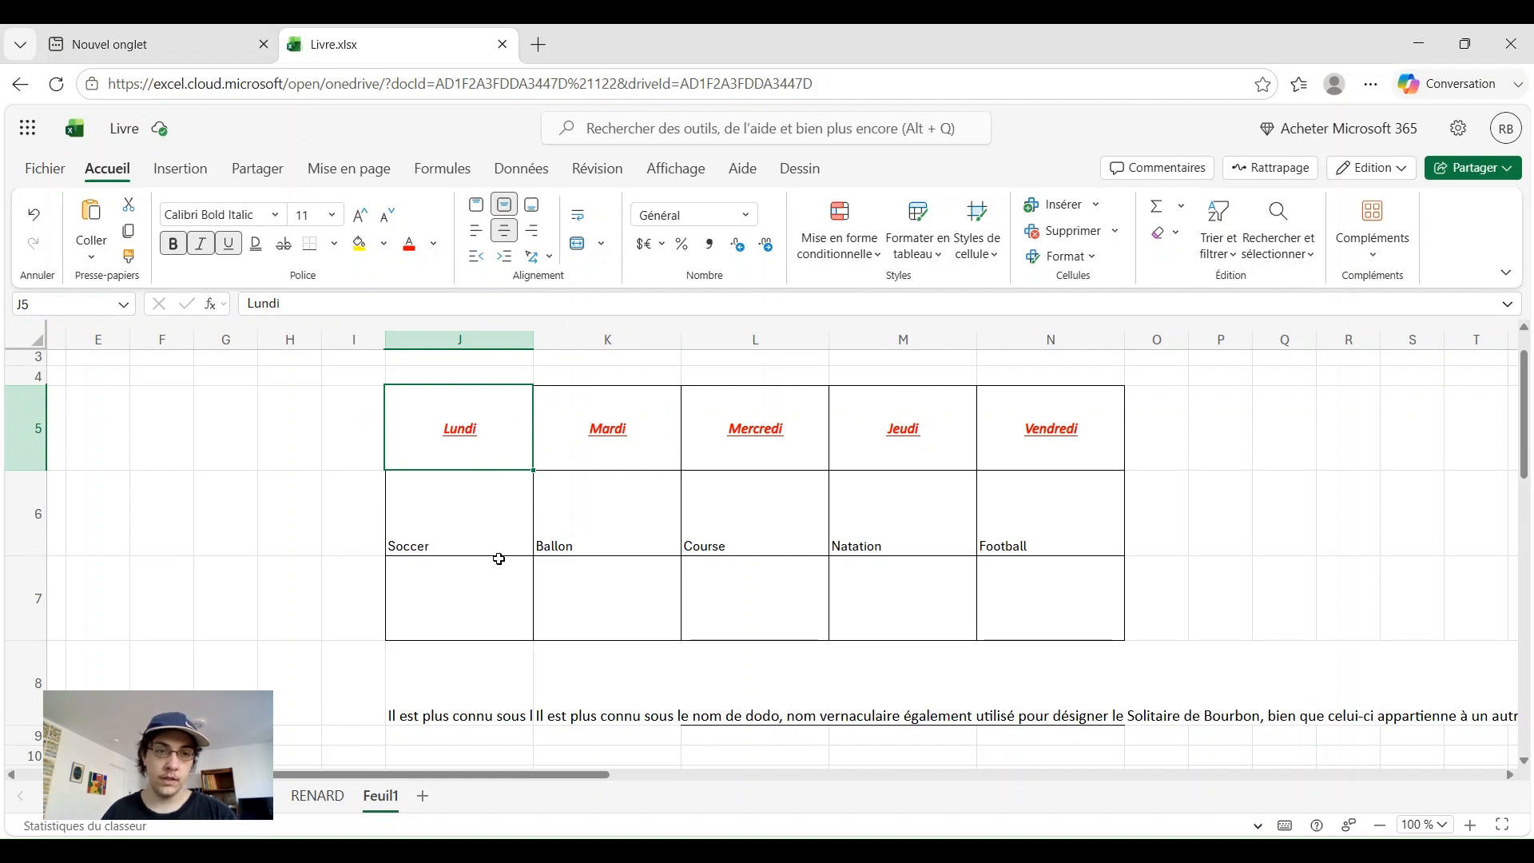
# - Centre the Soccer cell vertically, align it left, and increase its indent by two levels
pyautogui.click(476, 531)
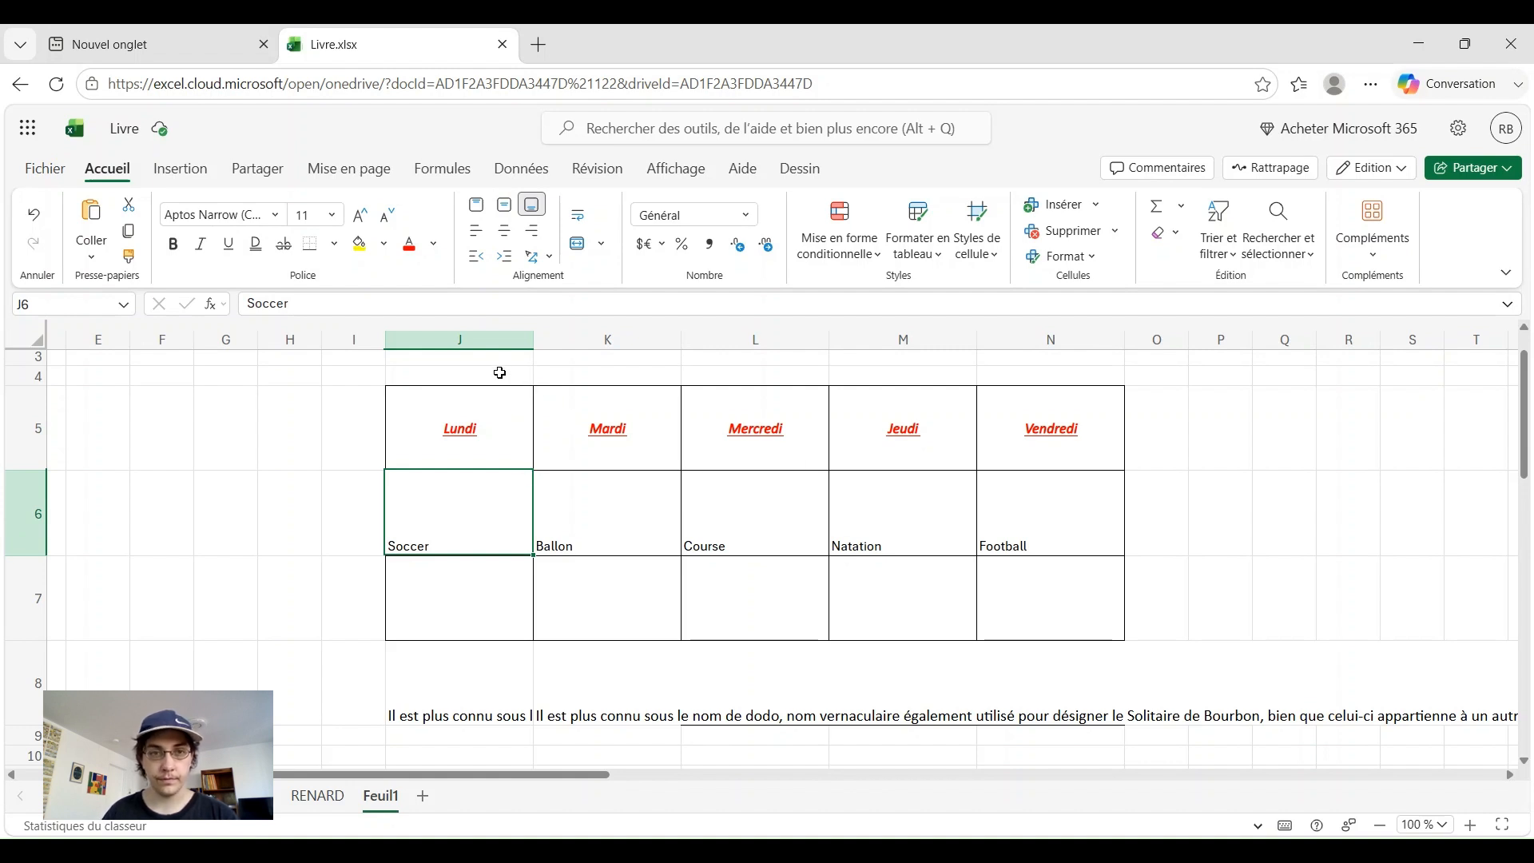
pyautogui.click(502, 214)
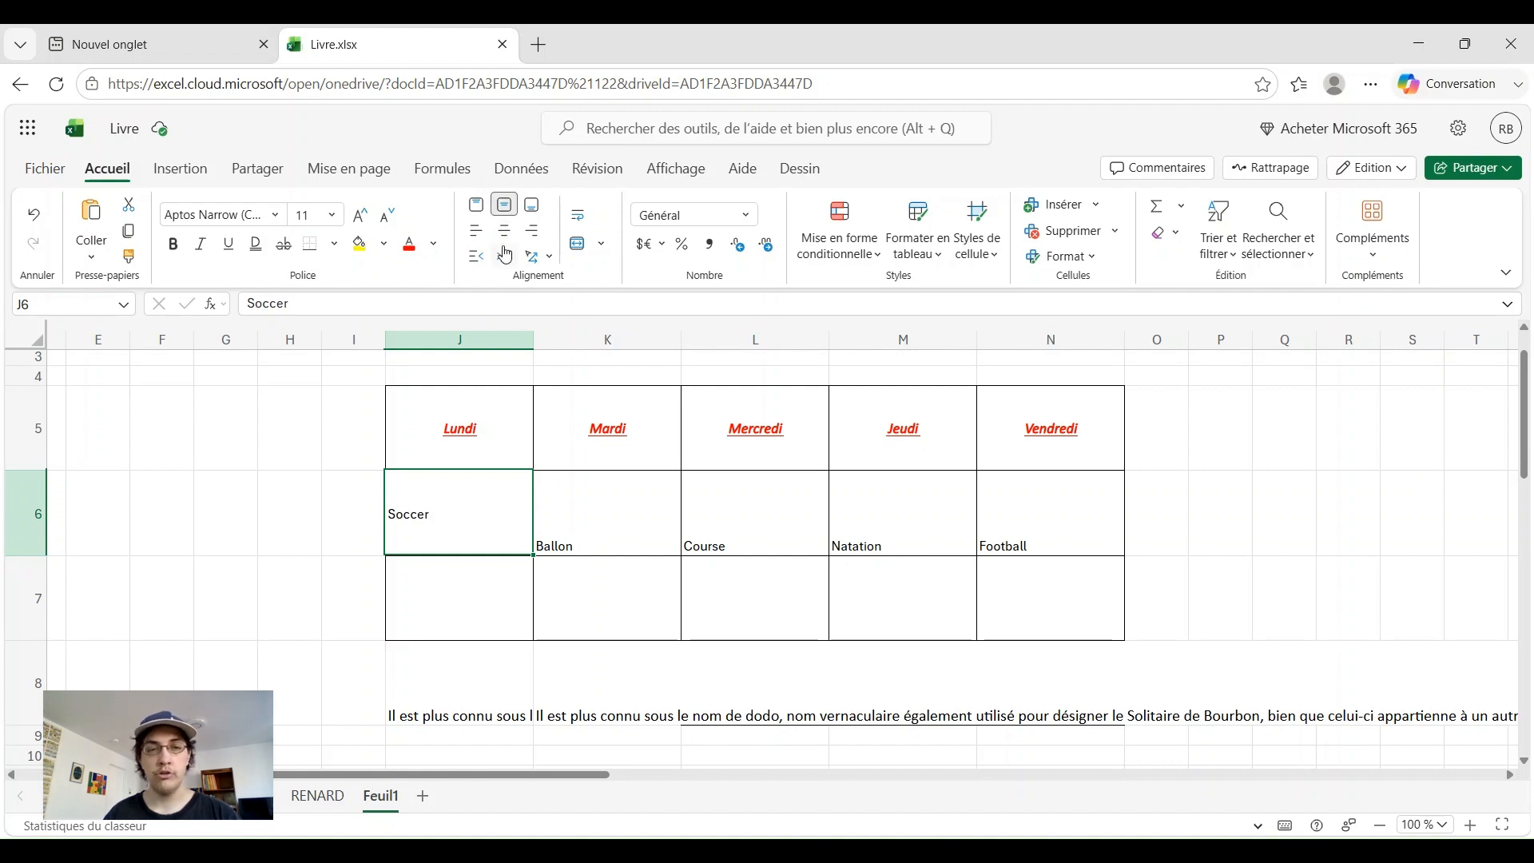
pyautogui.click(476, 231)
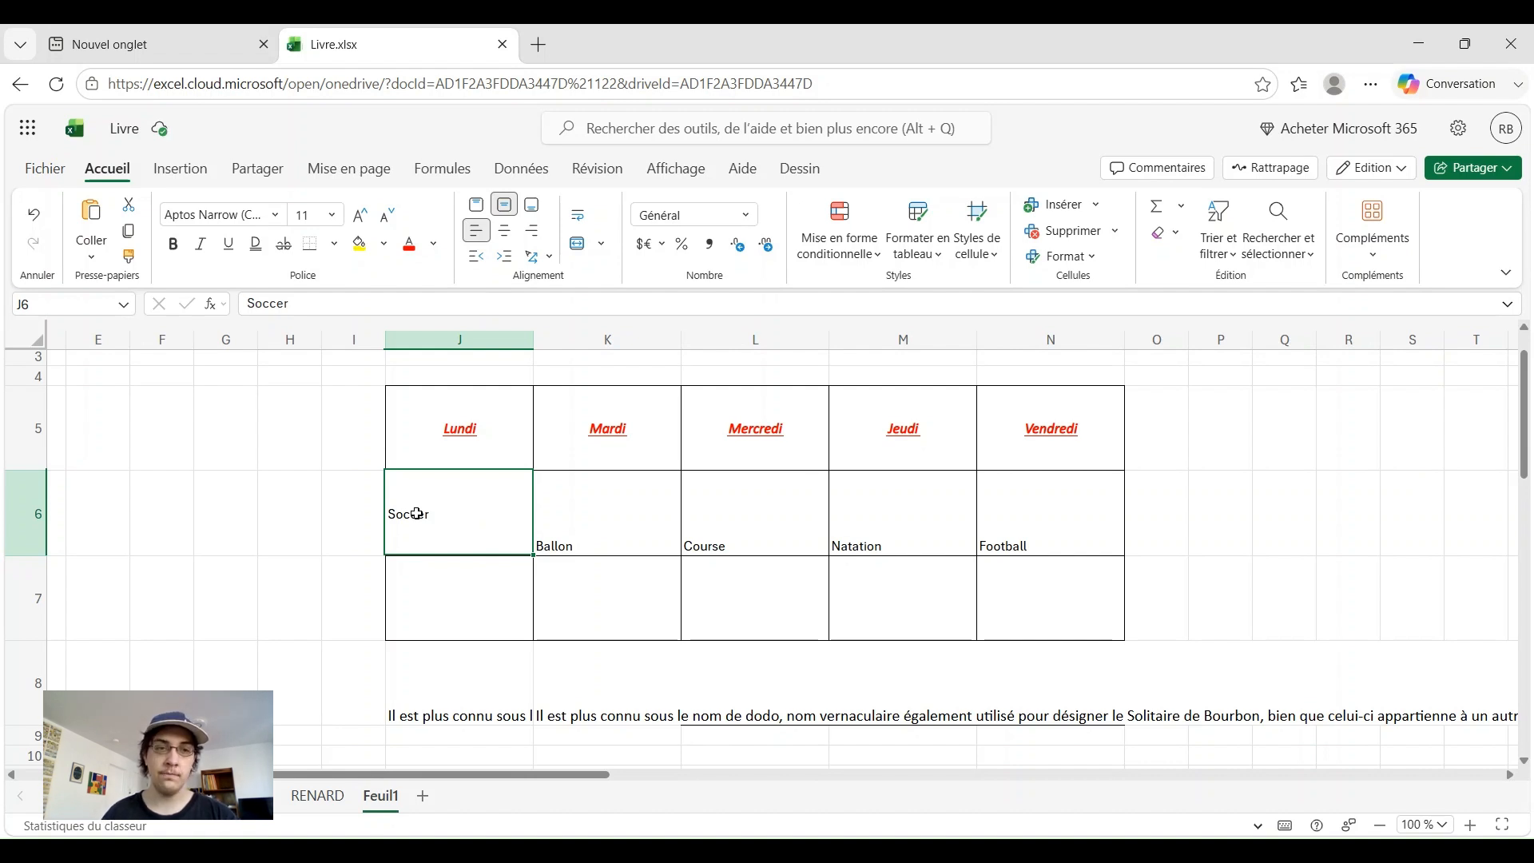
pyautogui.click(406, 620)
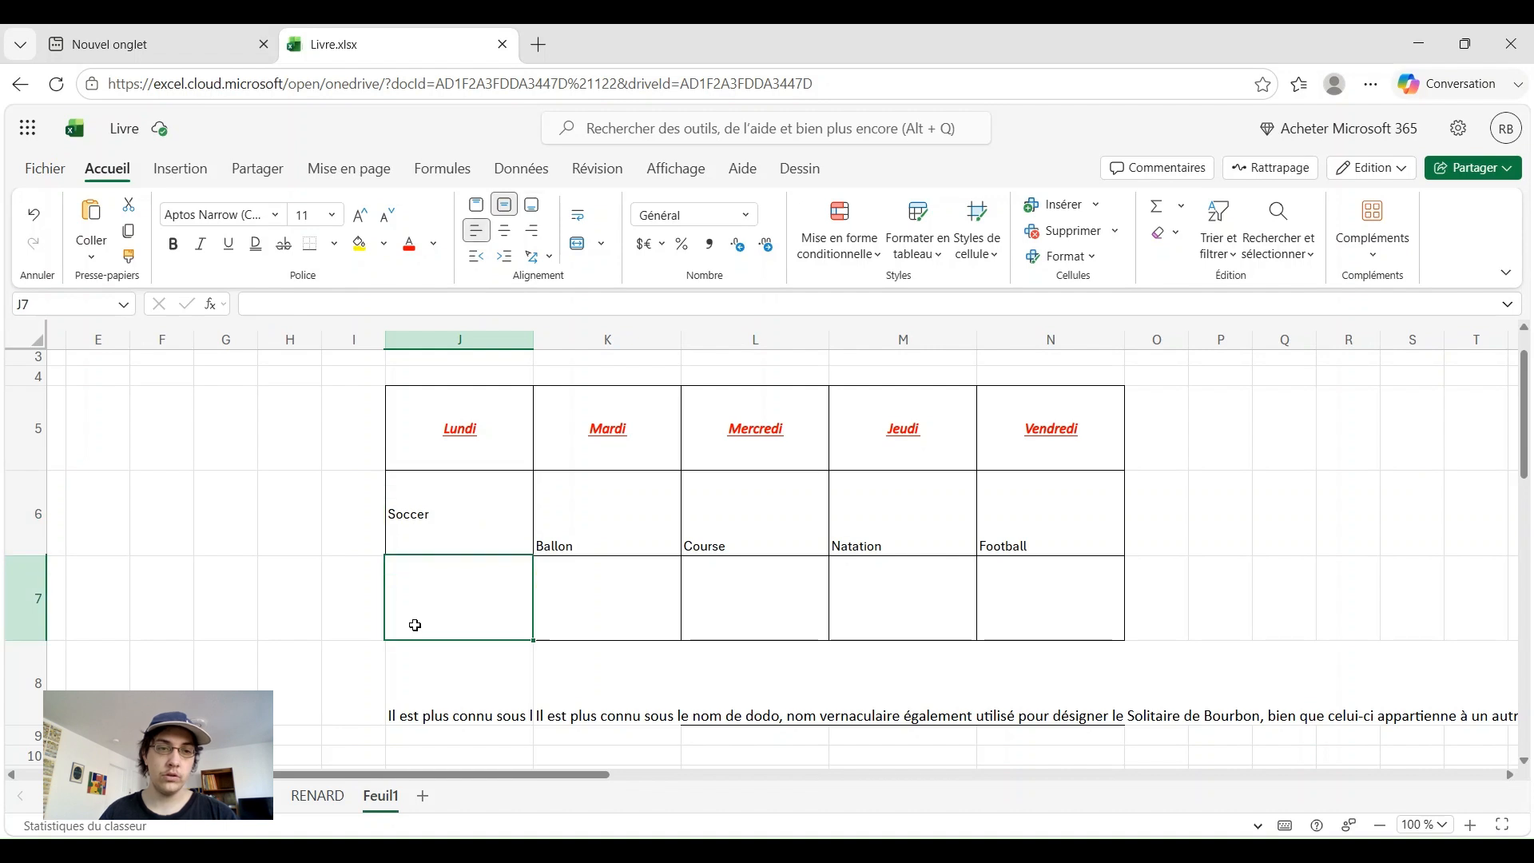
pyautogui.click(397, 517)
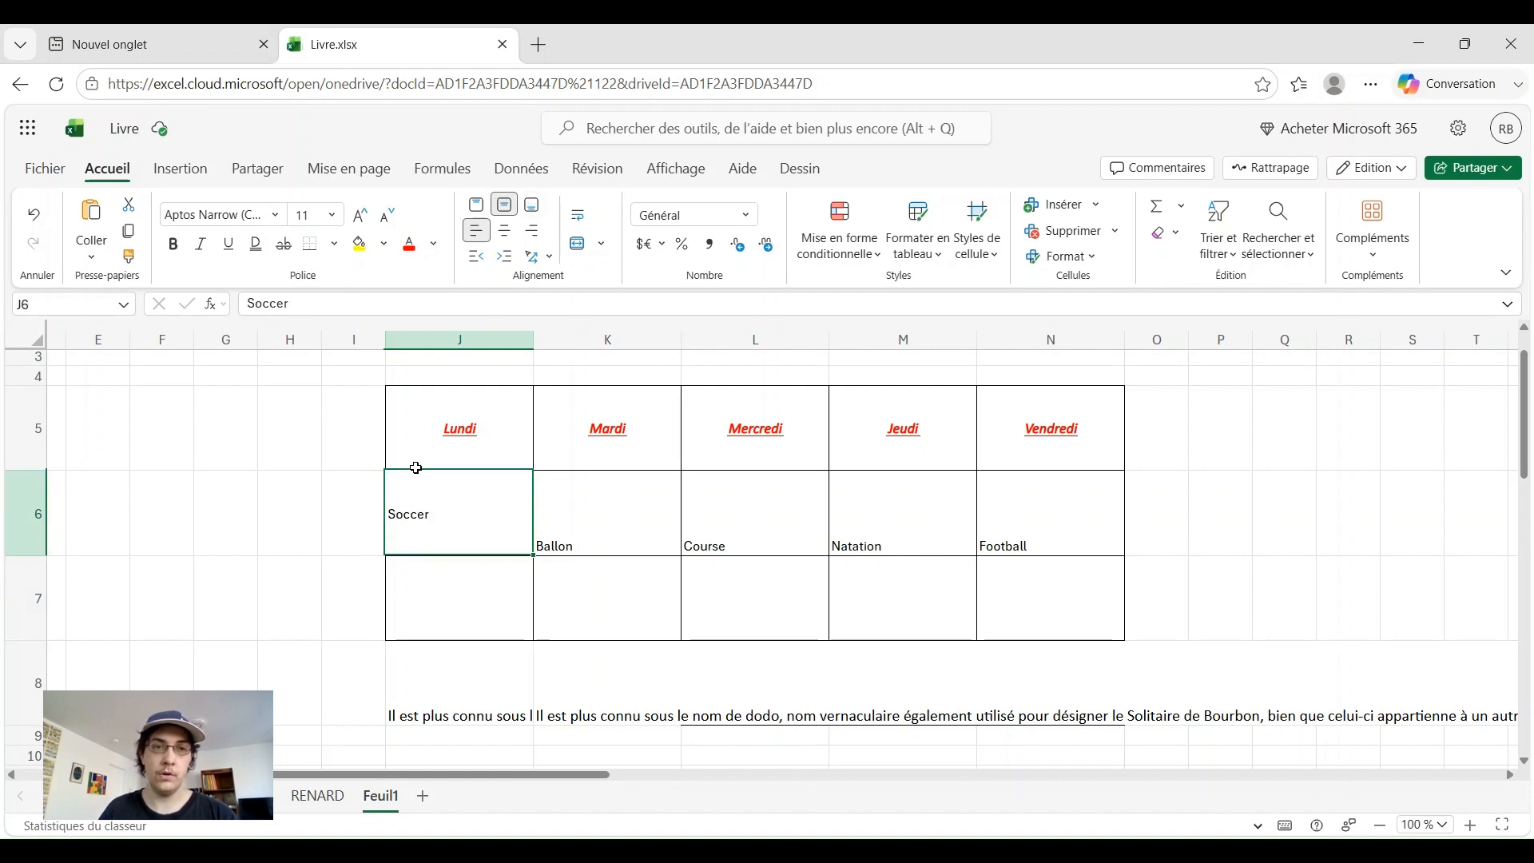
pyautogui.click(503, 256)
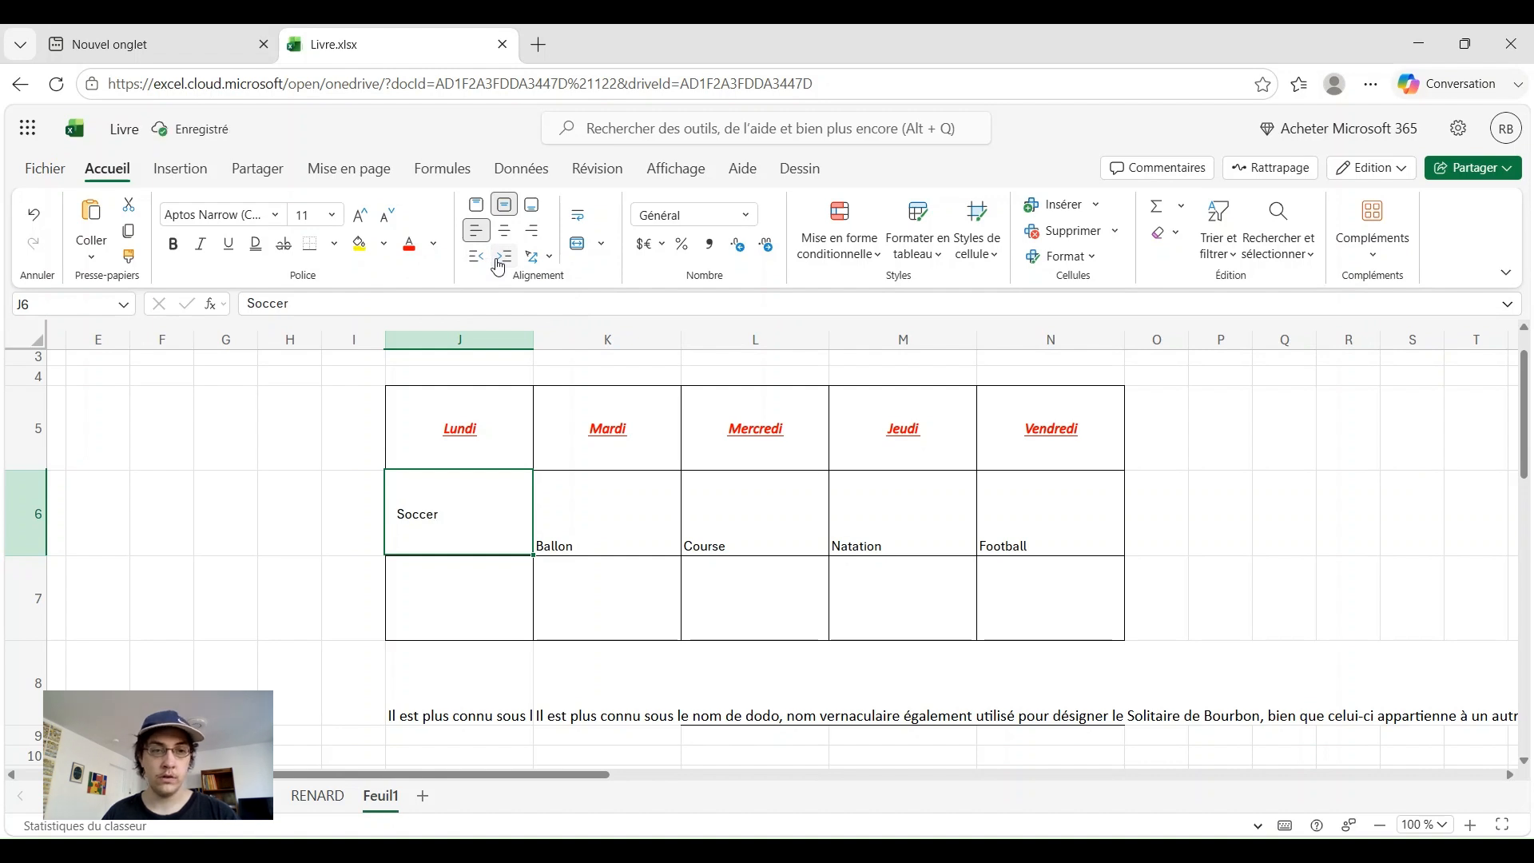
pyautogui.click(497, 263)
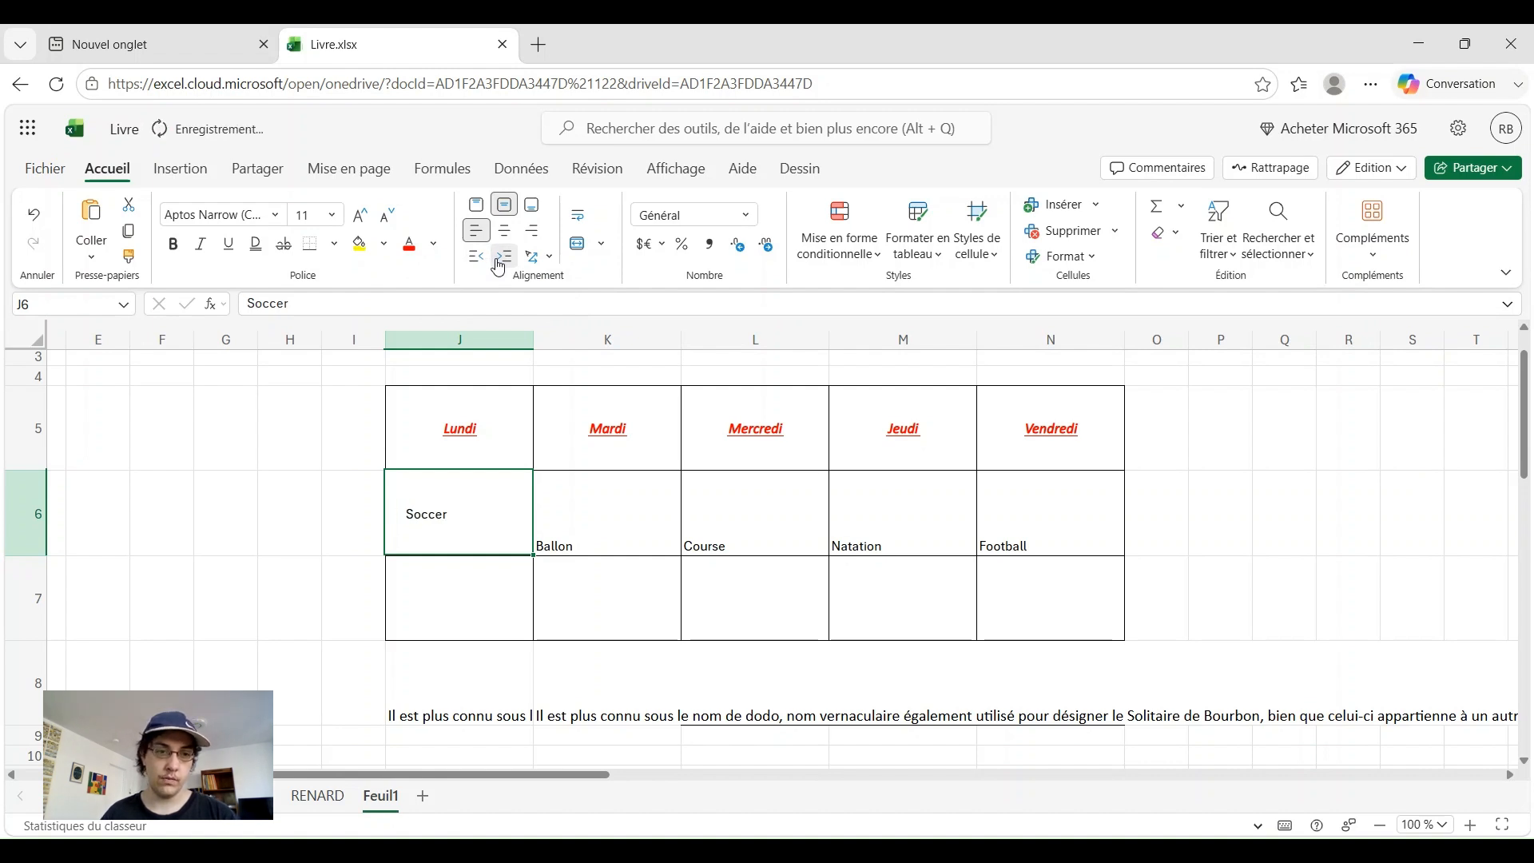
pyautogui.click(449, 586)
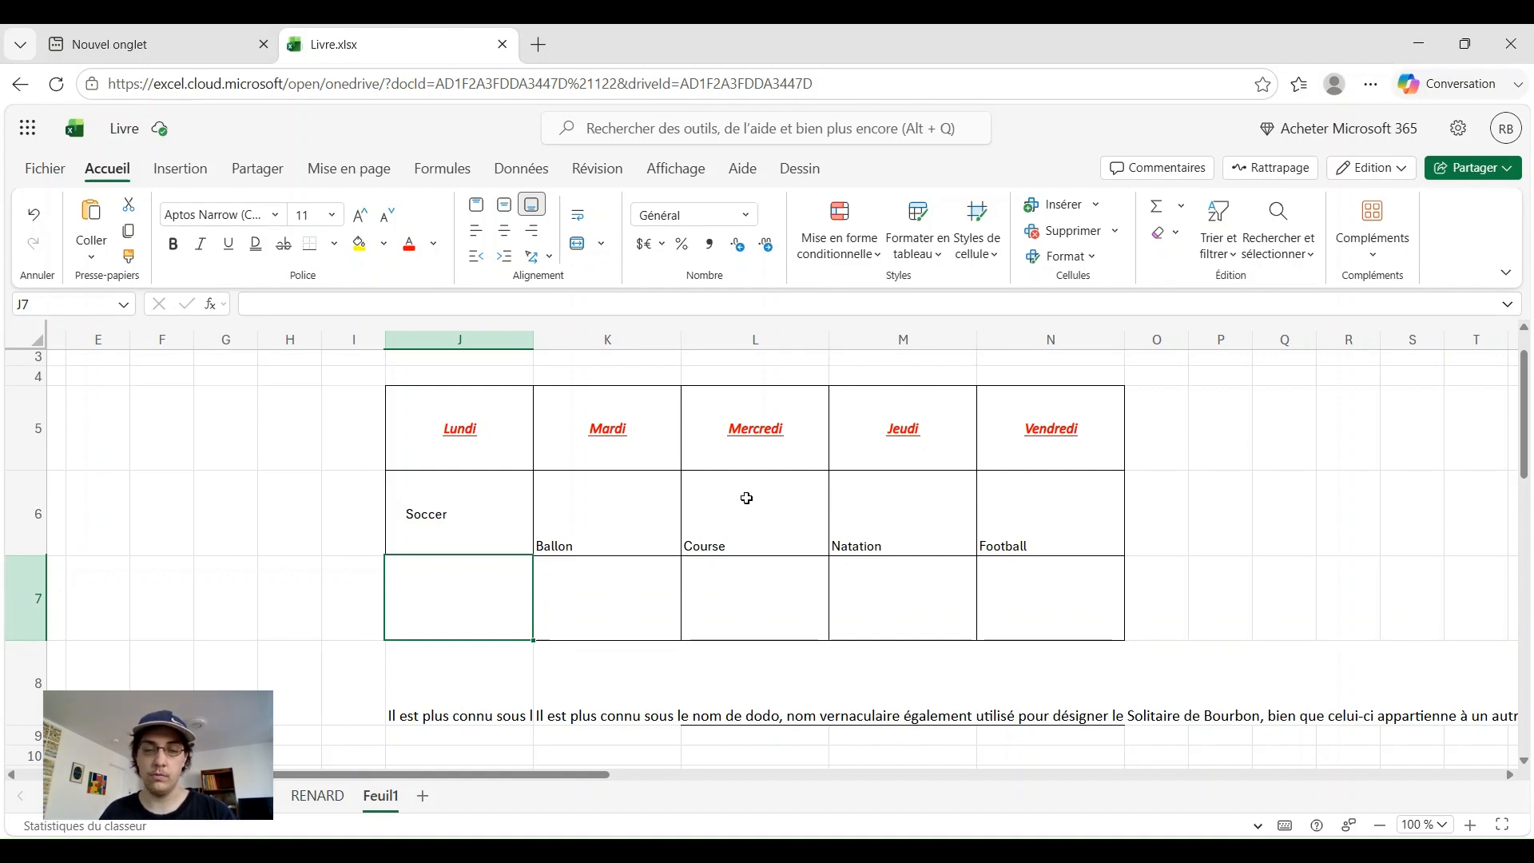
# - Centre the Ballon and Course cells vertically and increase the indent of each by two levels
pyautogui.click(596, 521)
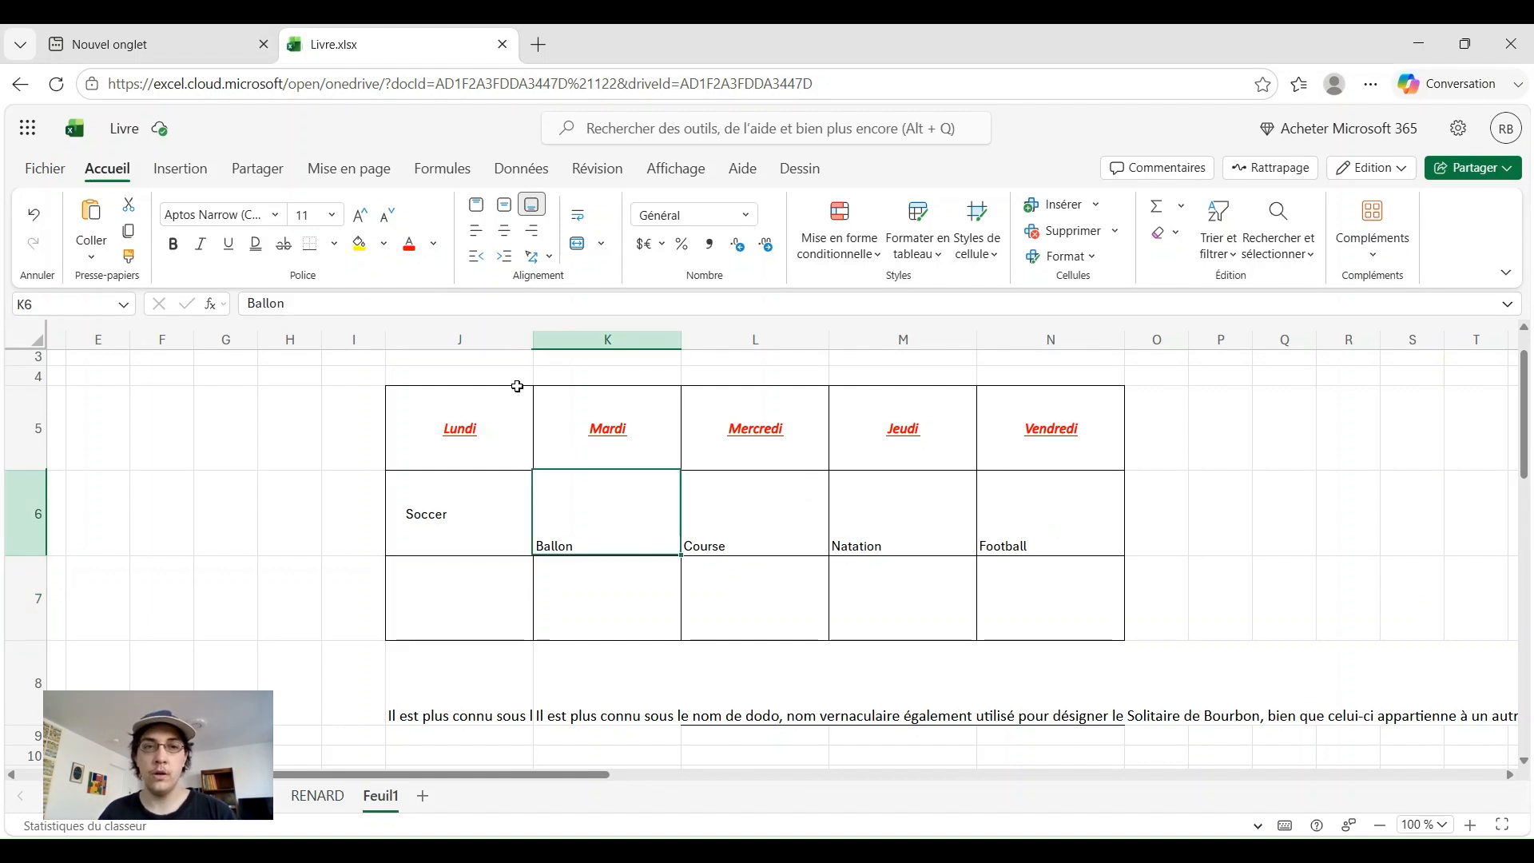
pyautogui.click(503, 219)
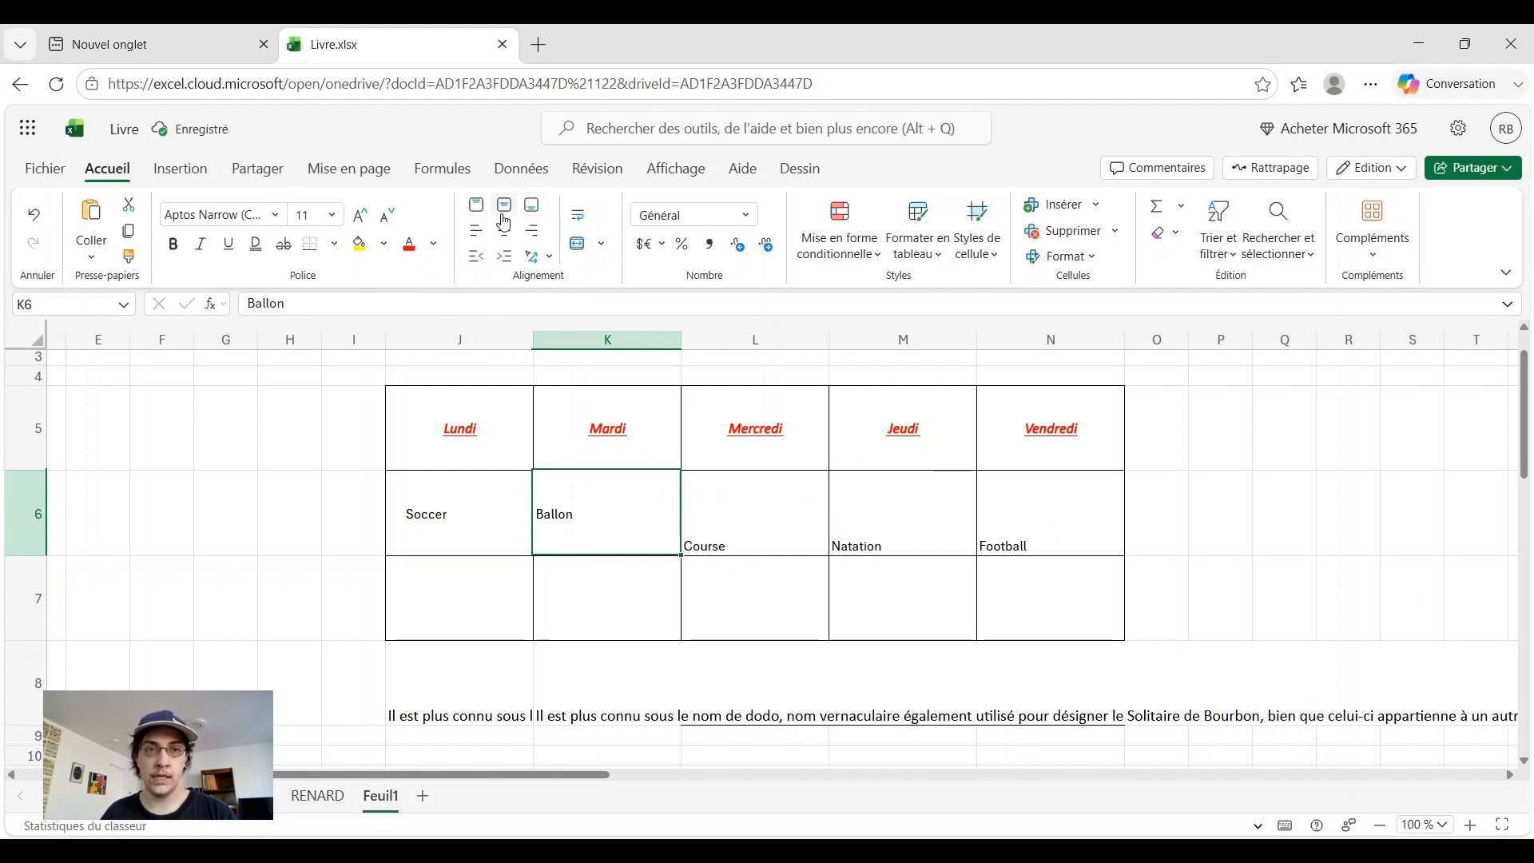
pyautogui.click(506, 256)
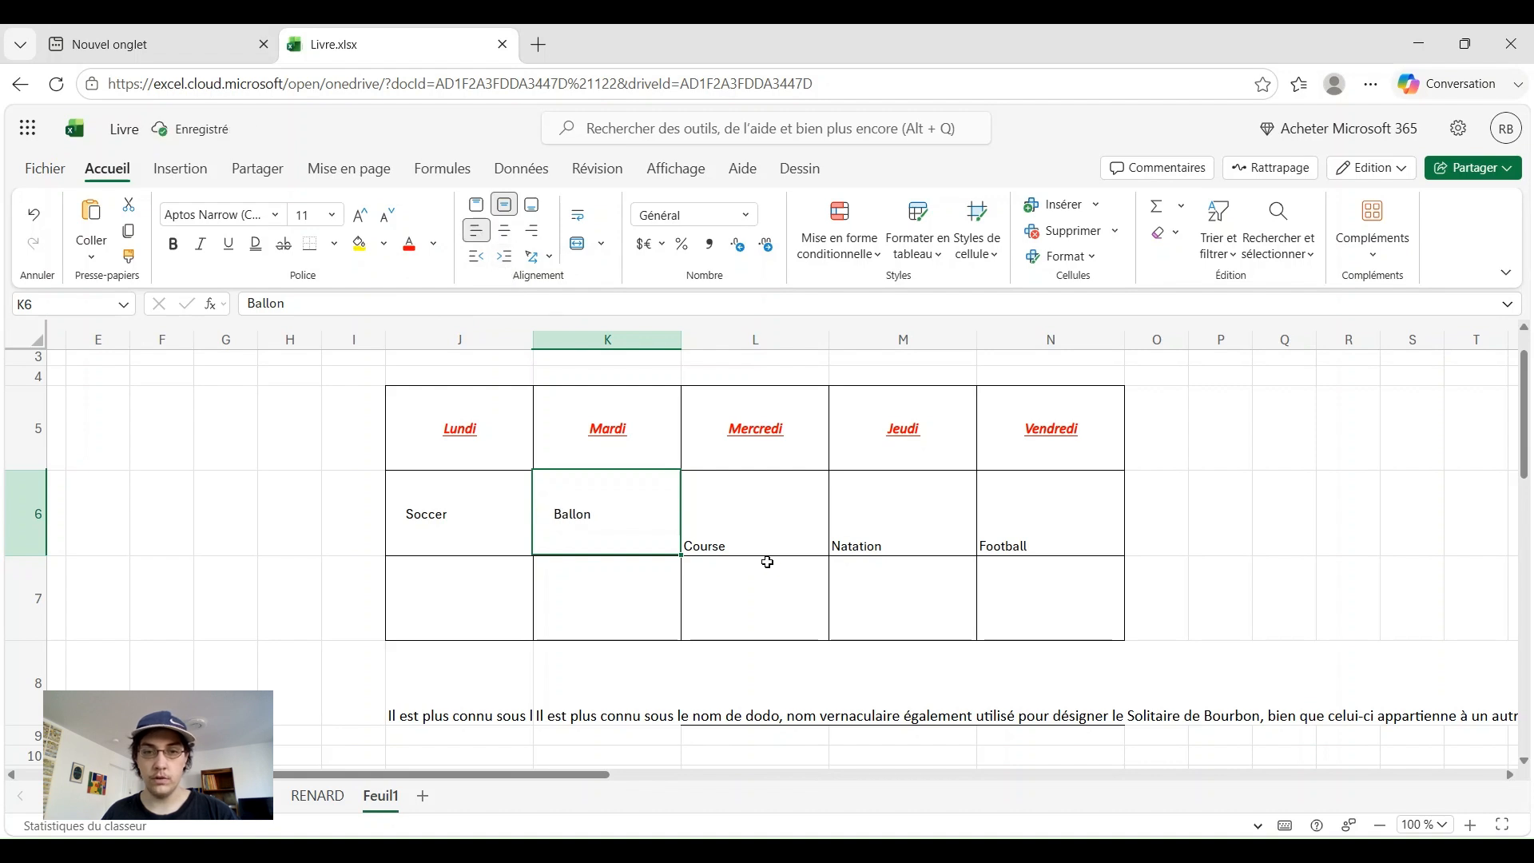
pyautogui.click(754, 538)
pyautogui.click(505, 257)
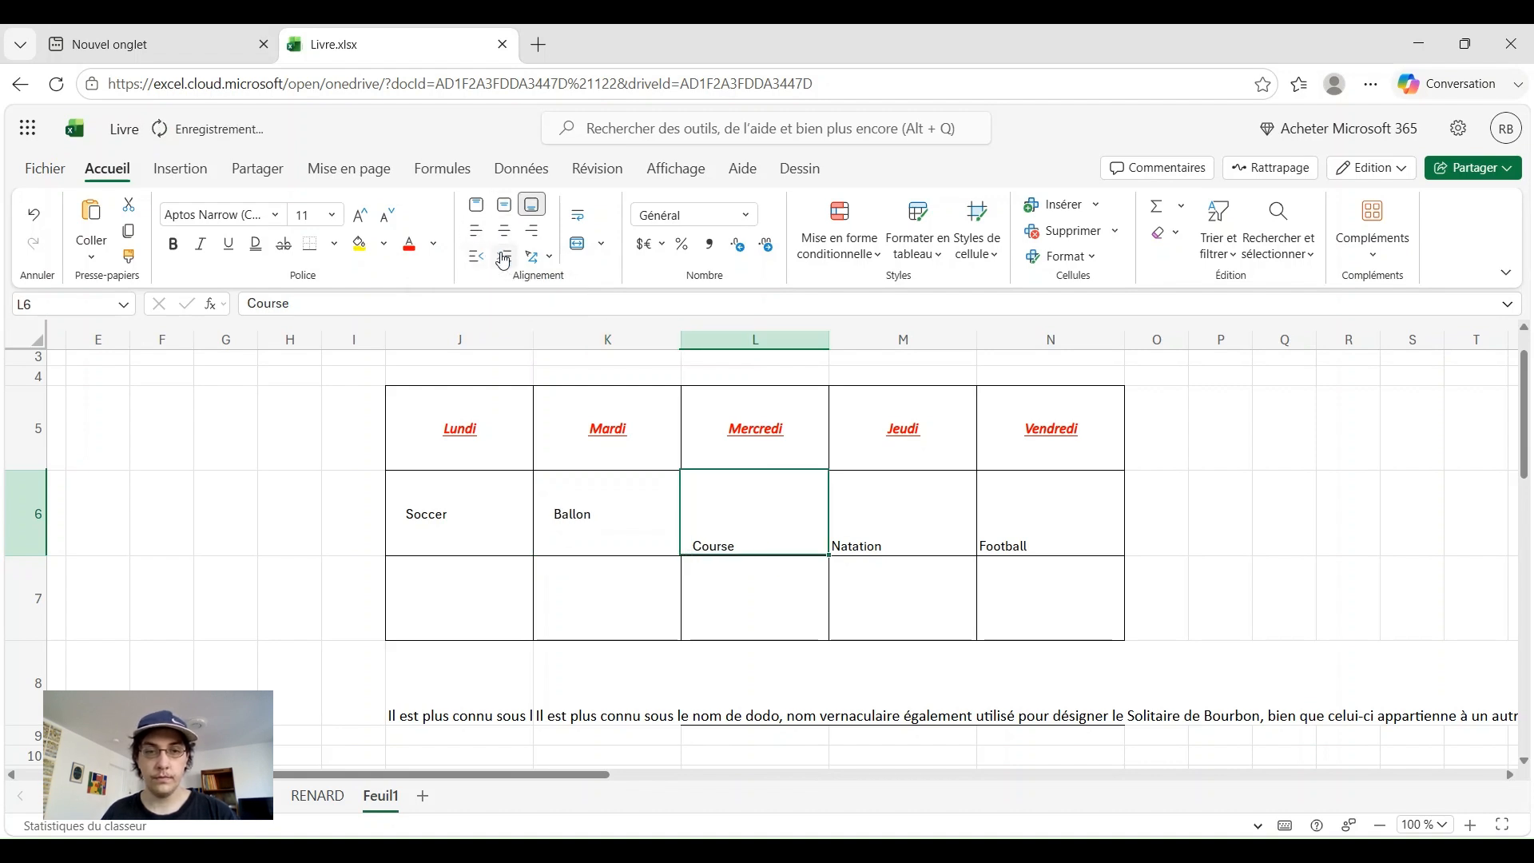
pyautogui.click(504, 257)
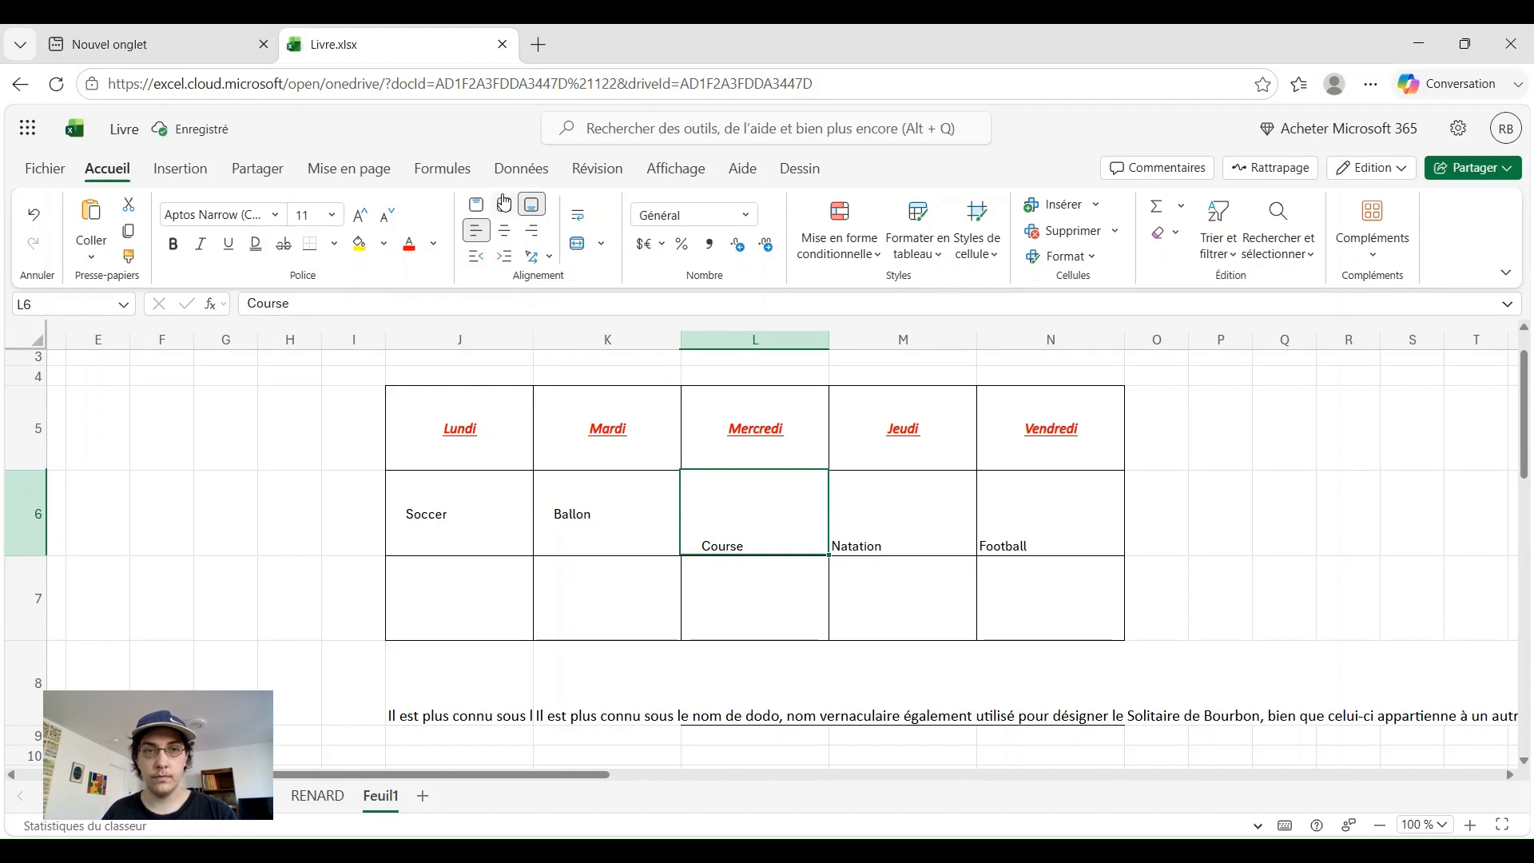
pyautogui.click(504, 204)
# - Centre the Natation and Football cells vertically and increase the indent of each by two levels
pyautogui.click(856, 496)
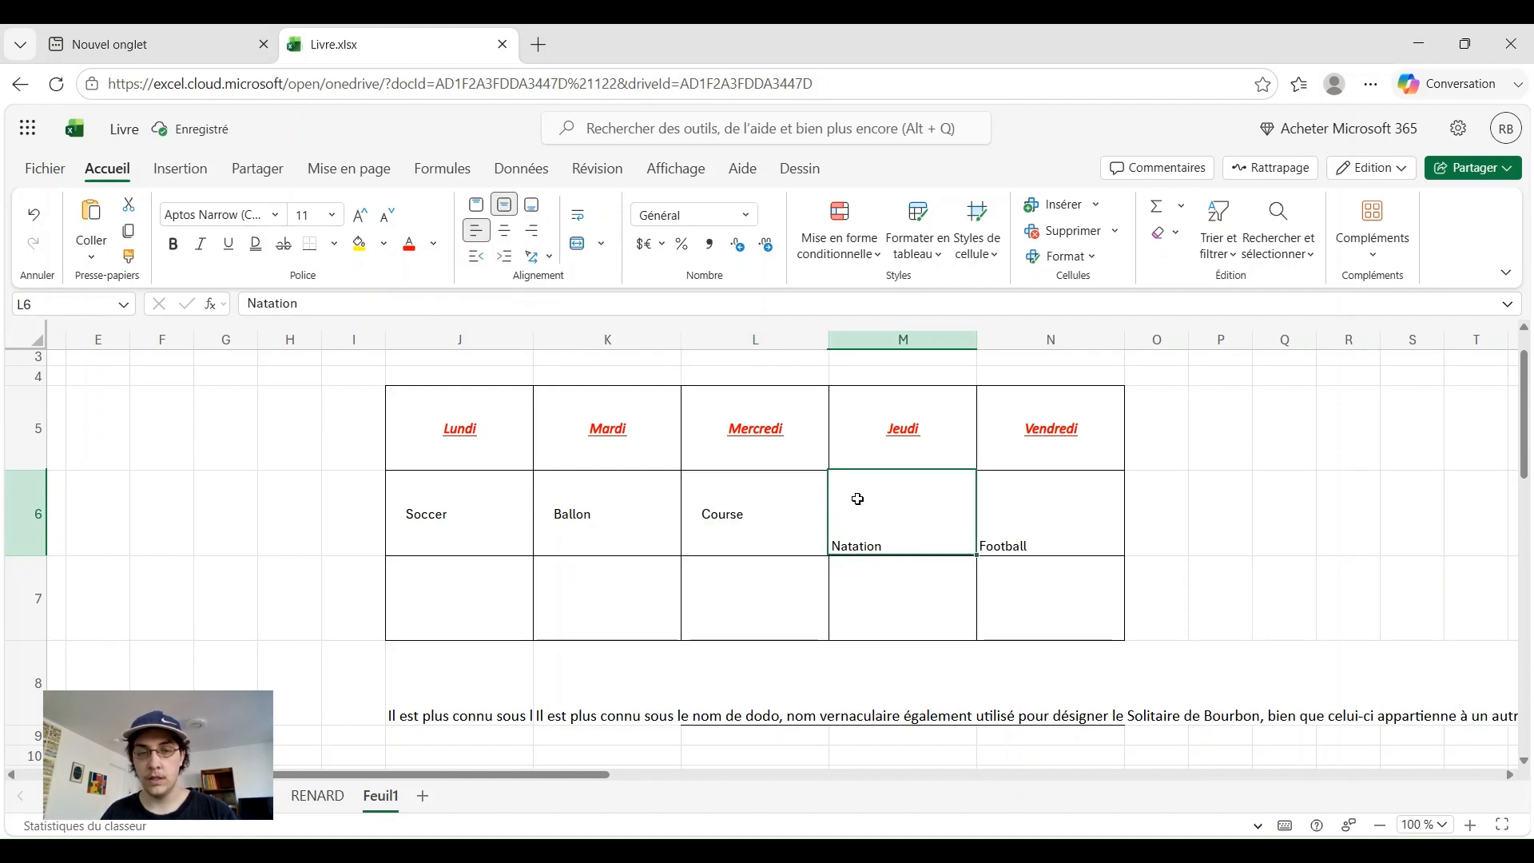
pyautogui.click(505, 204)
pyautogui.click(503, 256)
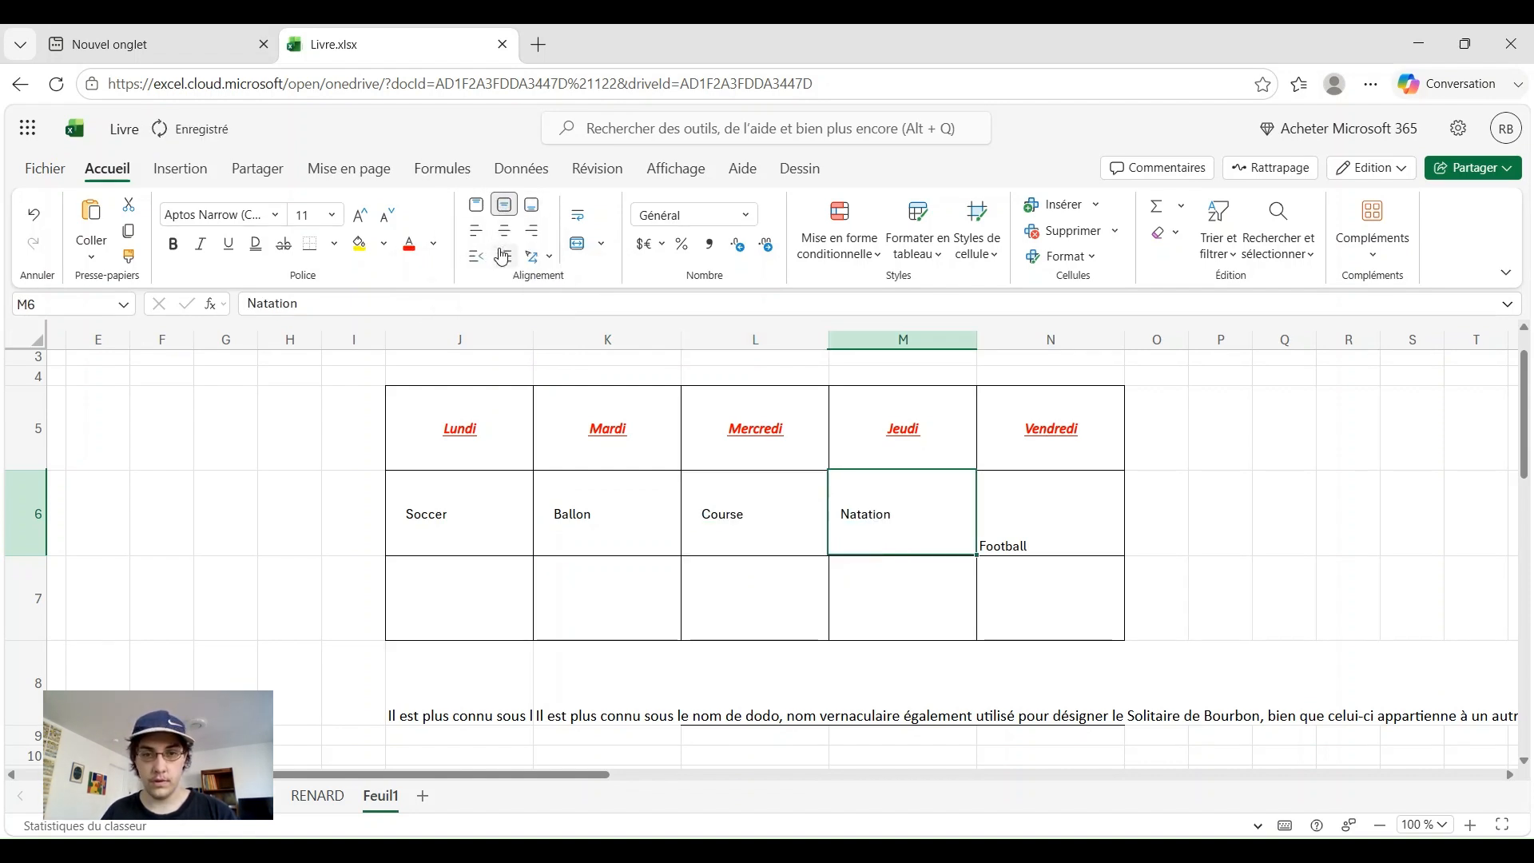
pyautogui.click(502, 256)
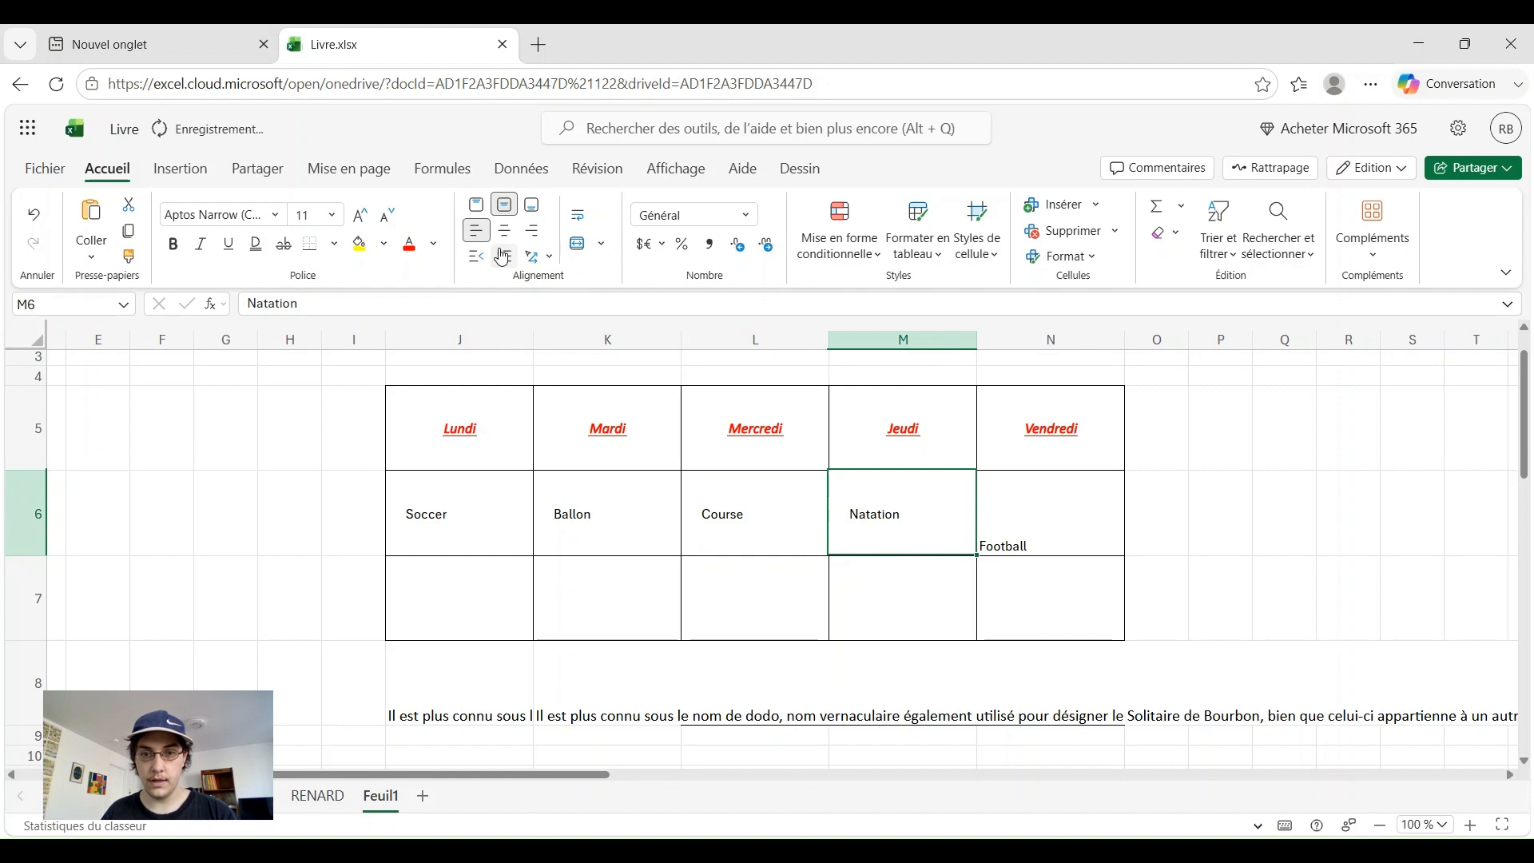
pyautogui.click(1006, 513)
pyautogui.click(504, 205)
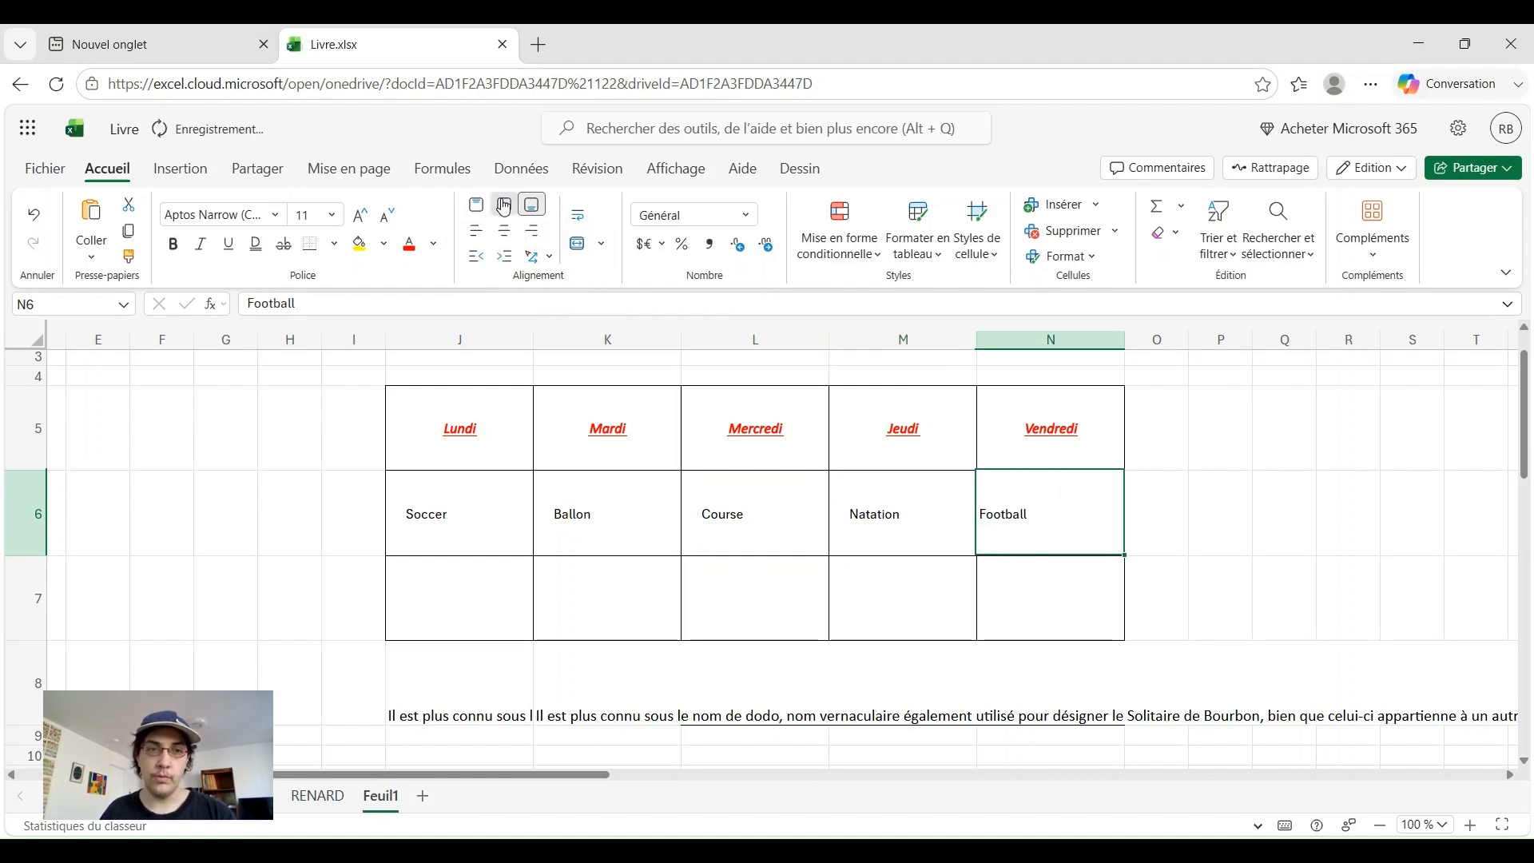
pyautogui.click(503, 257)
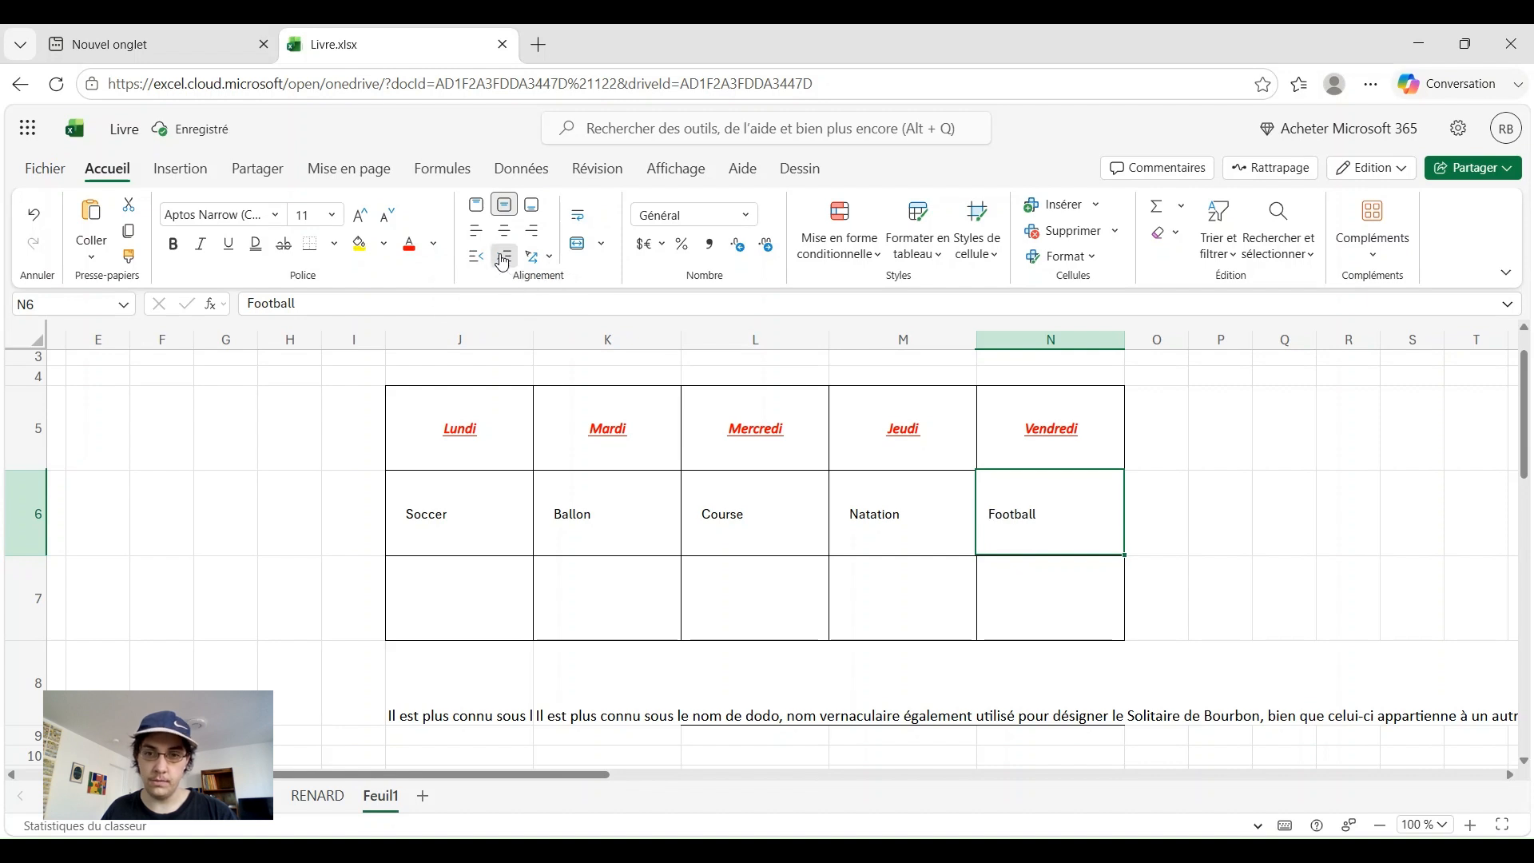
pyautogui.click(502, 258)
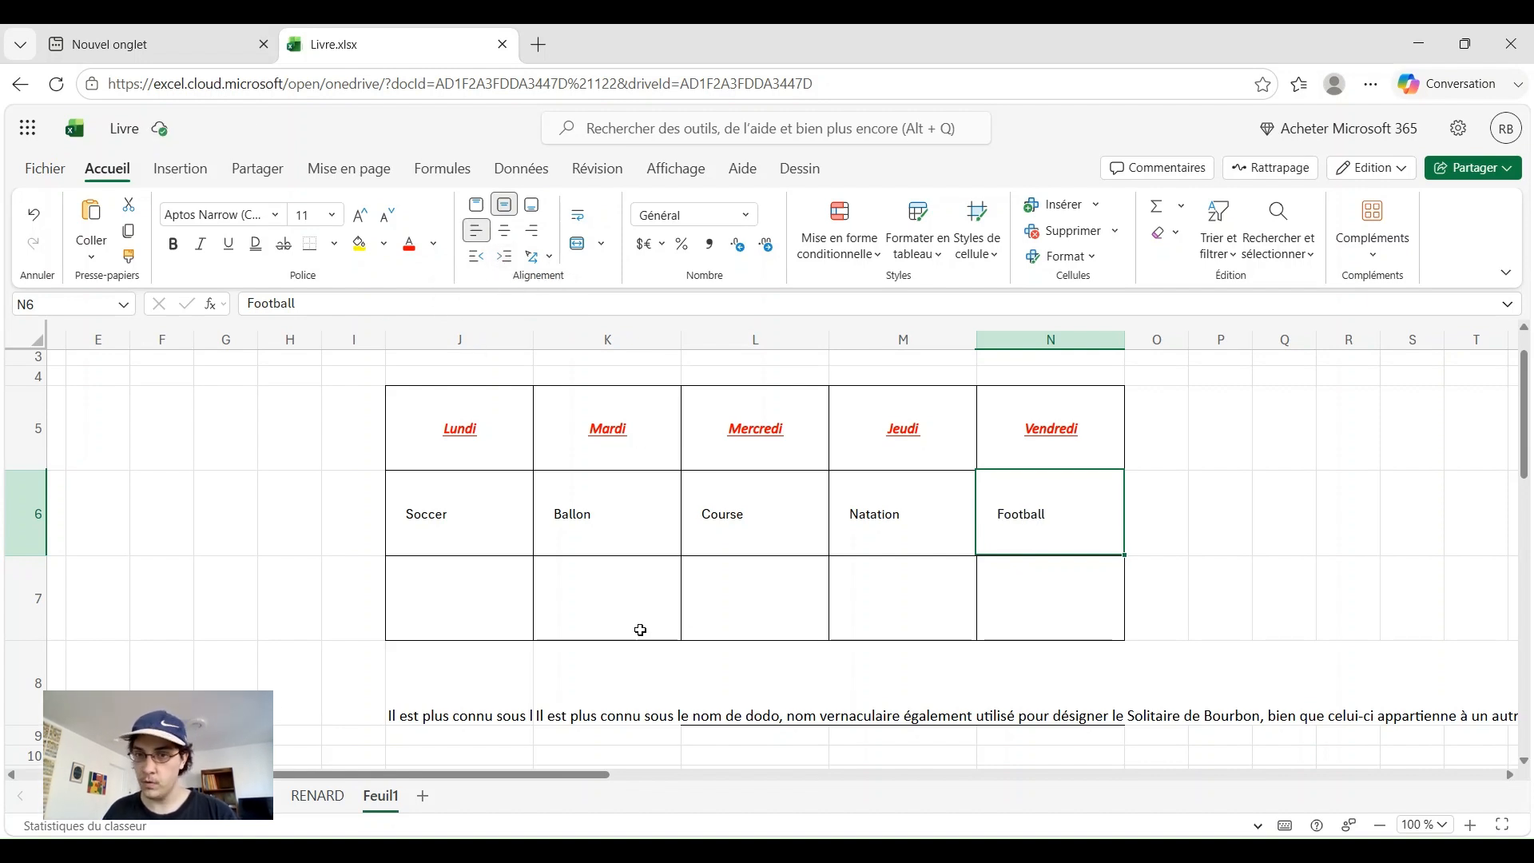
# - Try the upward 45° and downward -45° diagonal text orientations on the Lundi header cell
pyautogui.click(296, 599)
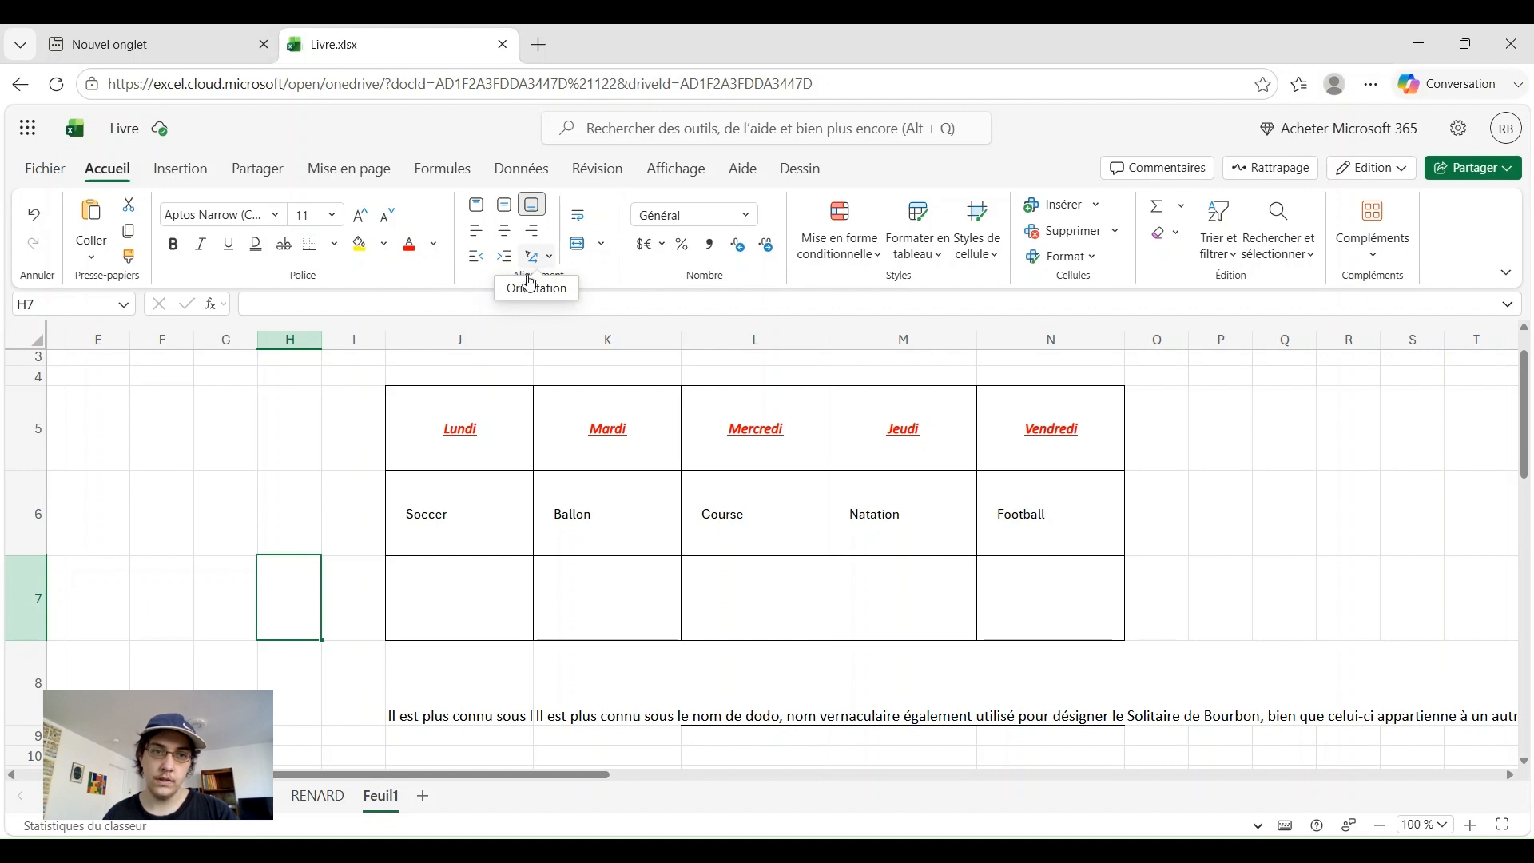
pyautogui.click(456, 412)
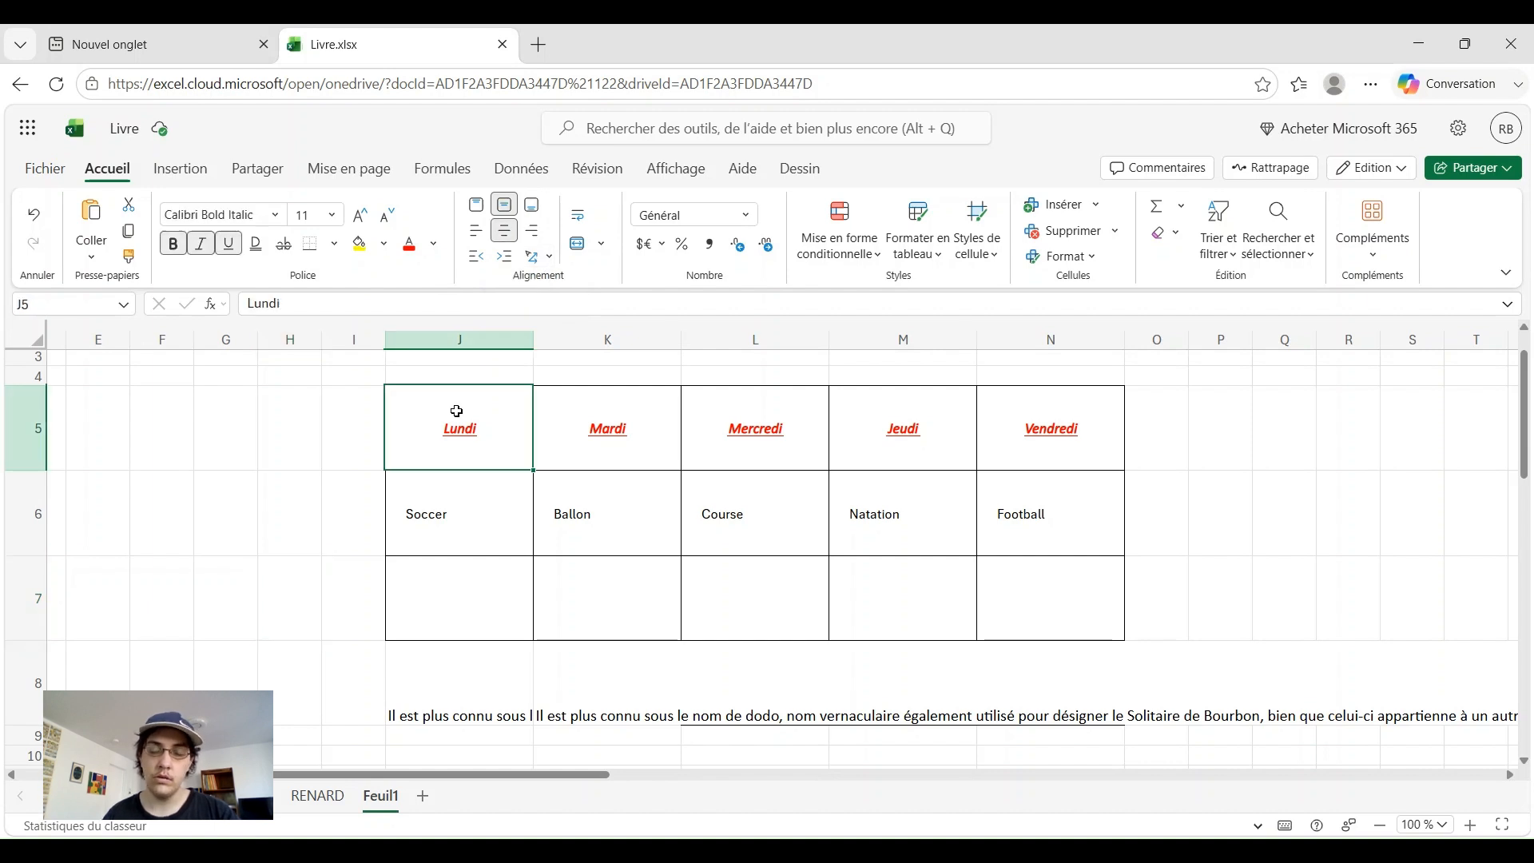
pyautogui.click(540, 258)
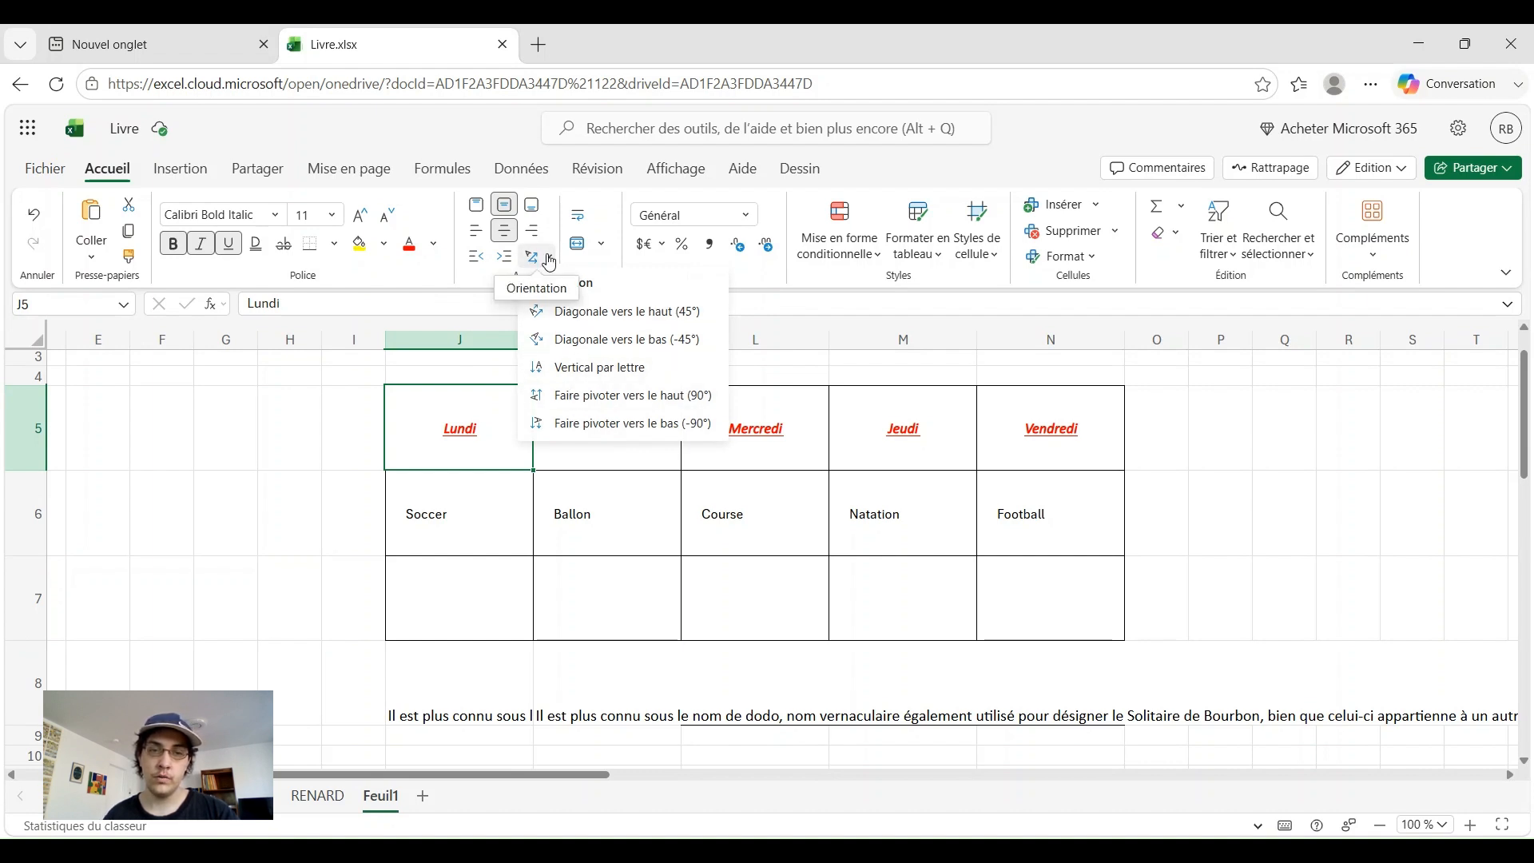
pyautogui.click(558, 312)
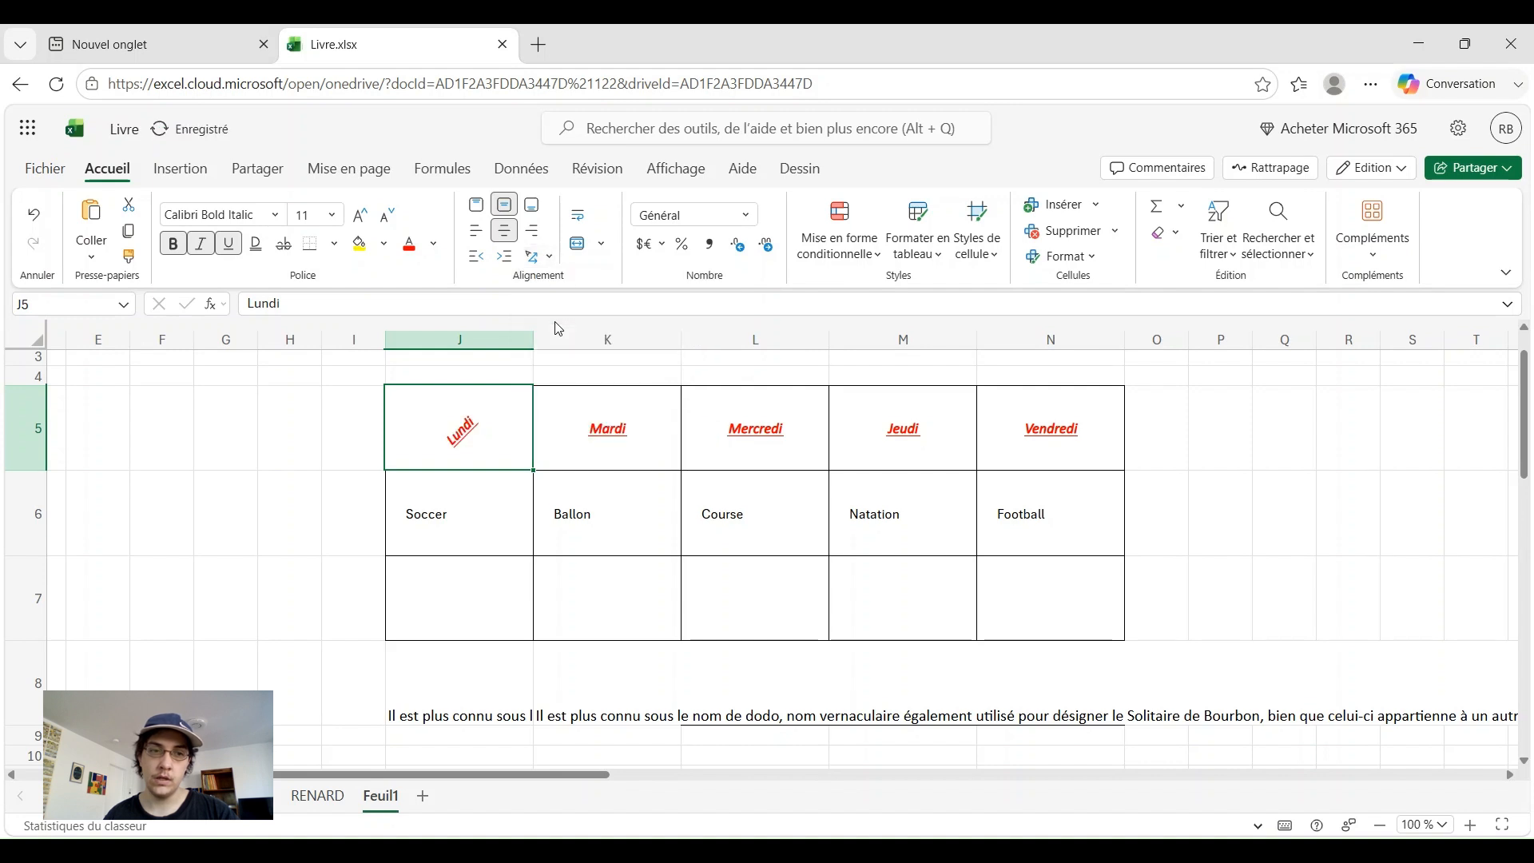
pyautogui.click(537, 256)
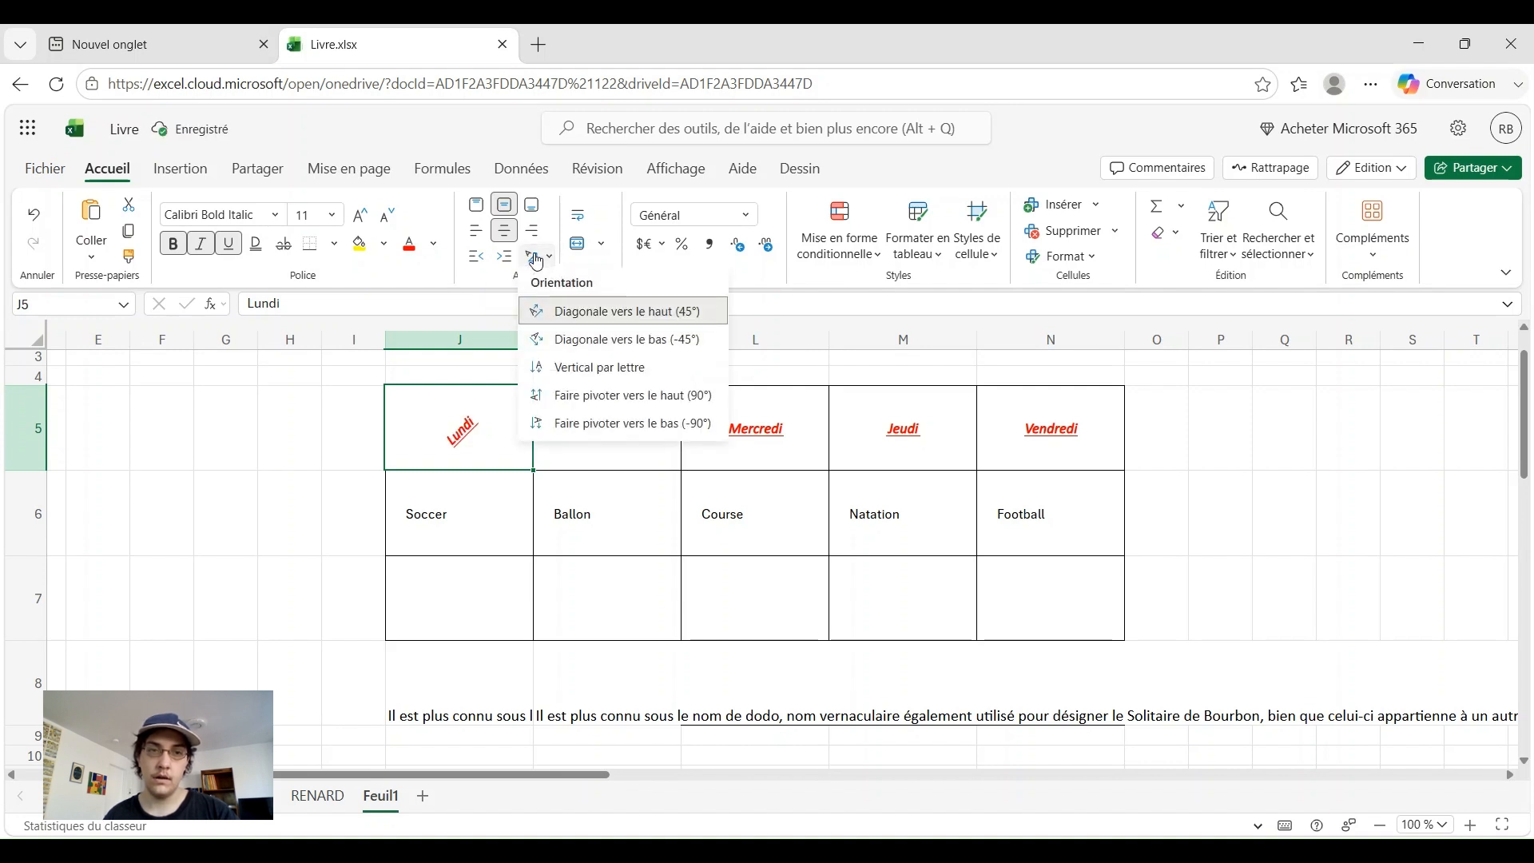
pyautogui.click(571, 343)
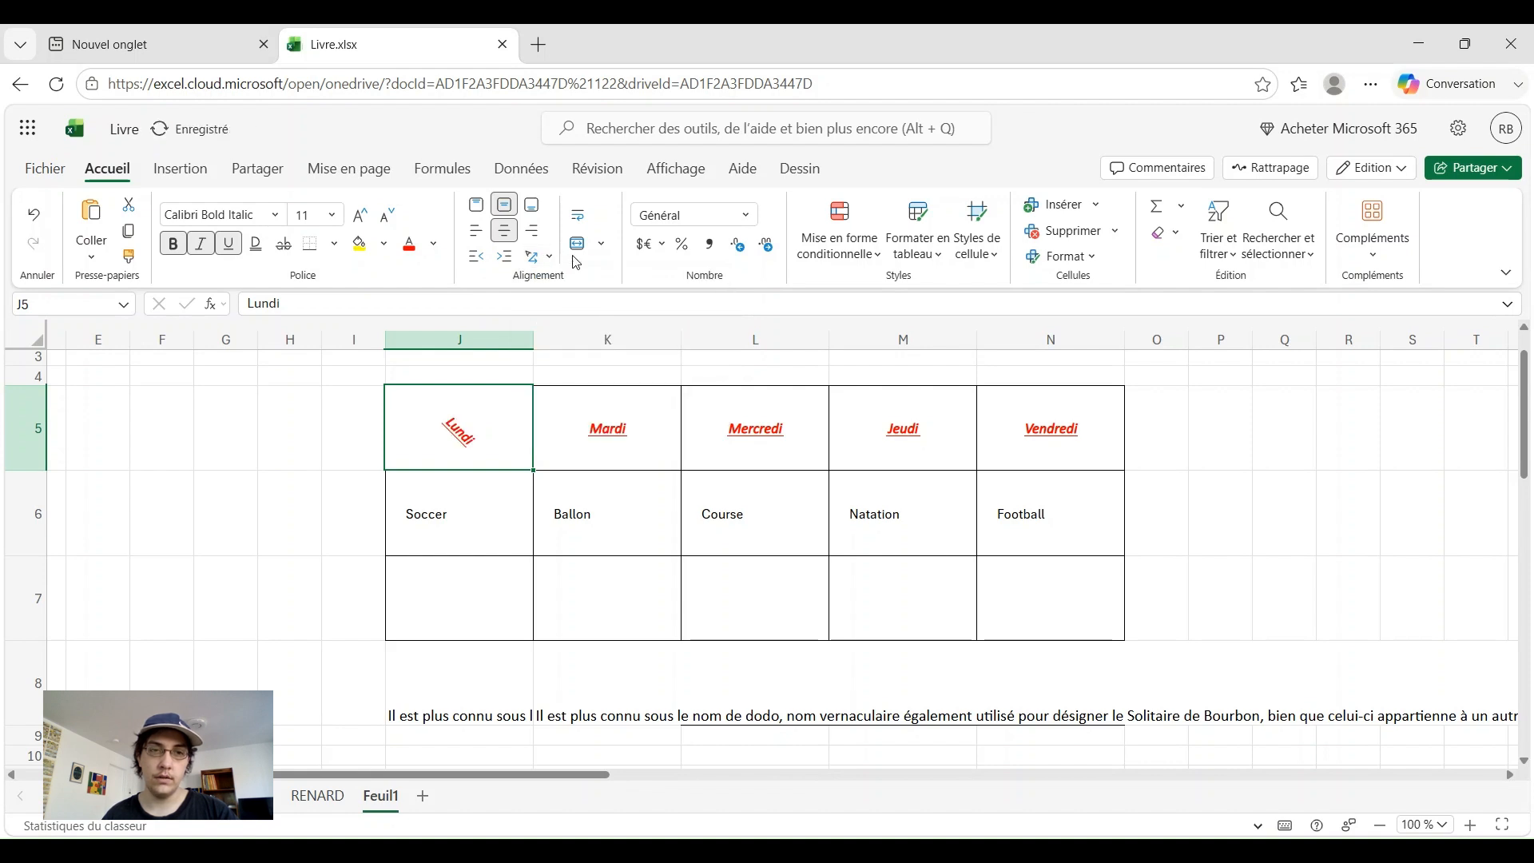
# - Try the letter-by-letter vertical, upward 90° and downward -90° text orientations on the Lundi header cell
pyautogui.click(537, 258)
pyautogui.click(569, 363)
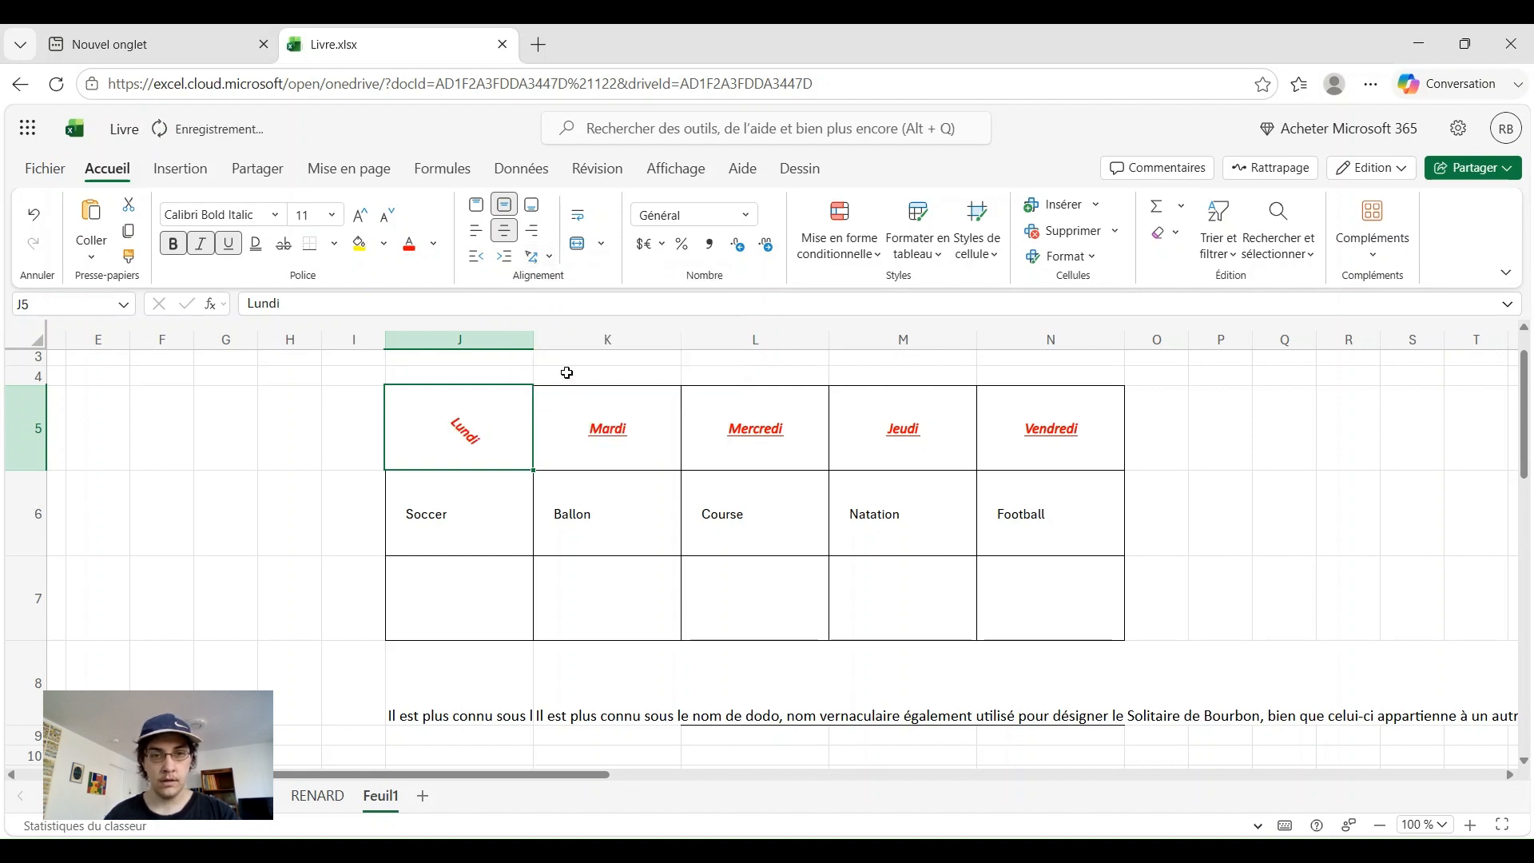
pyautogui.click(534, 256)
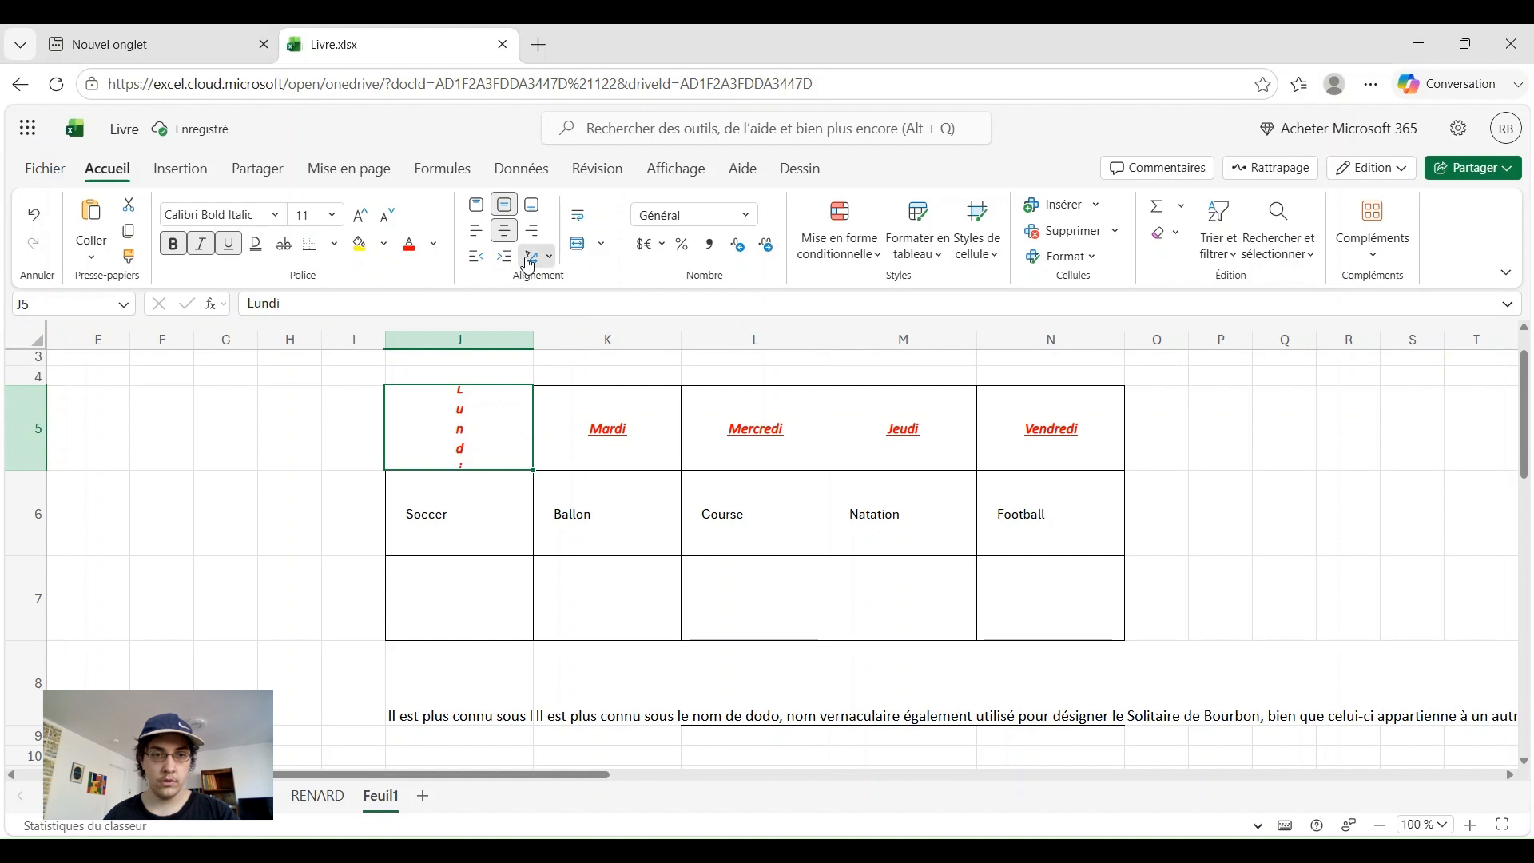
pyautogui.click(575, 395)
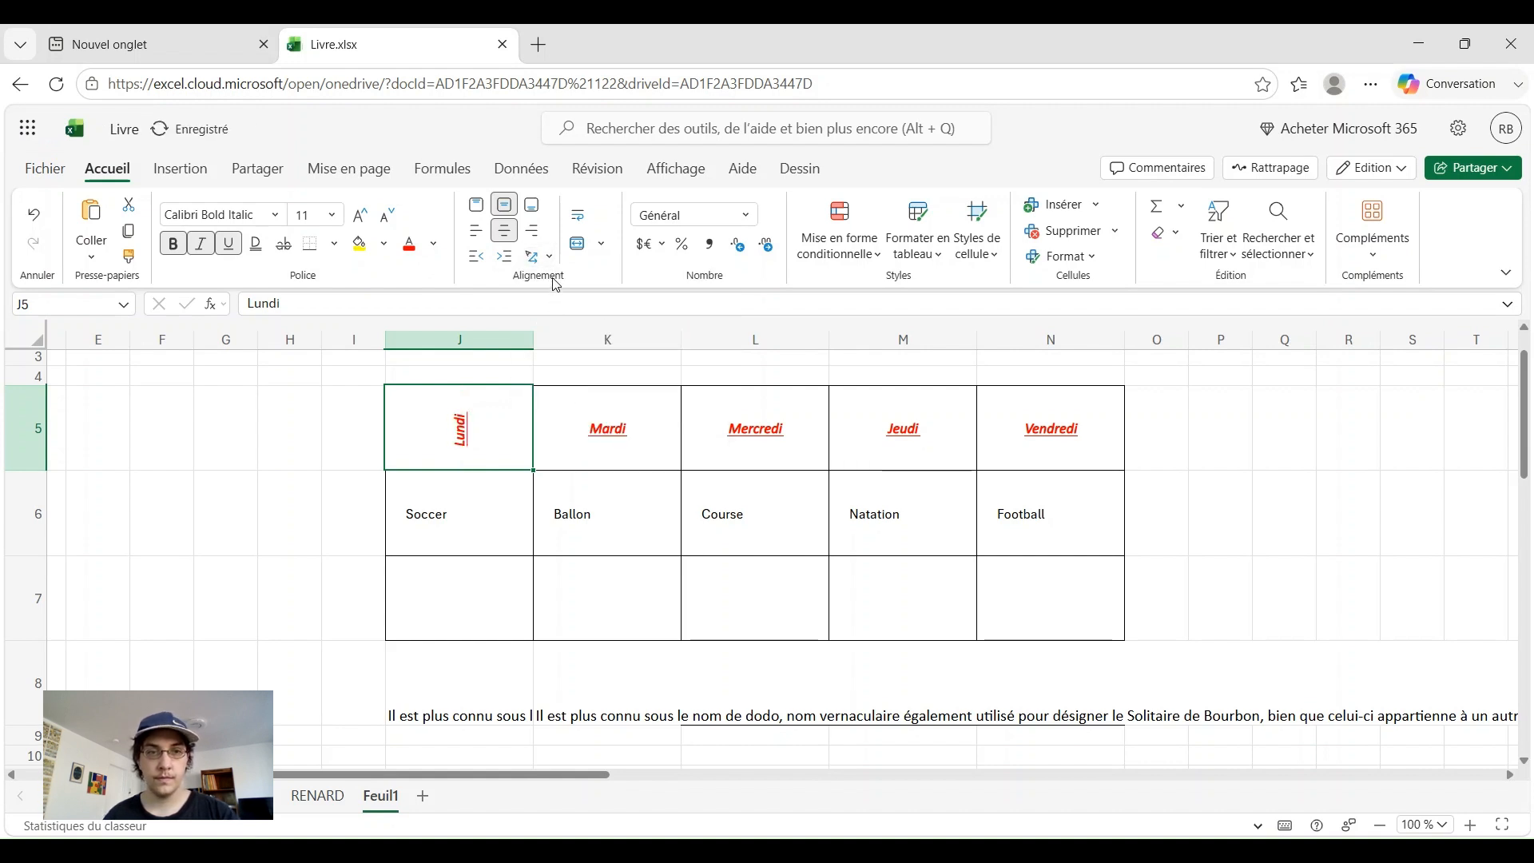
pyautogui.click(534, 264)
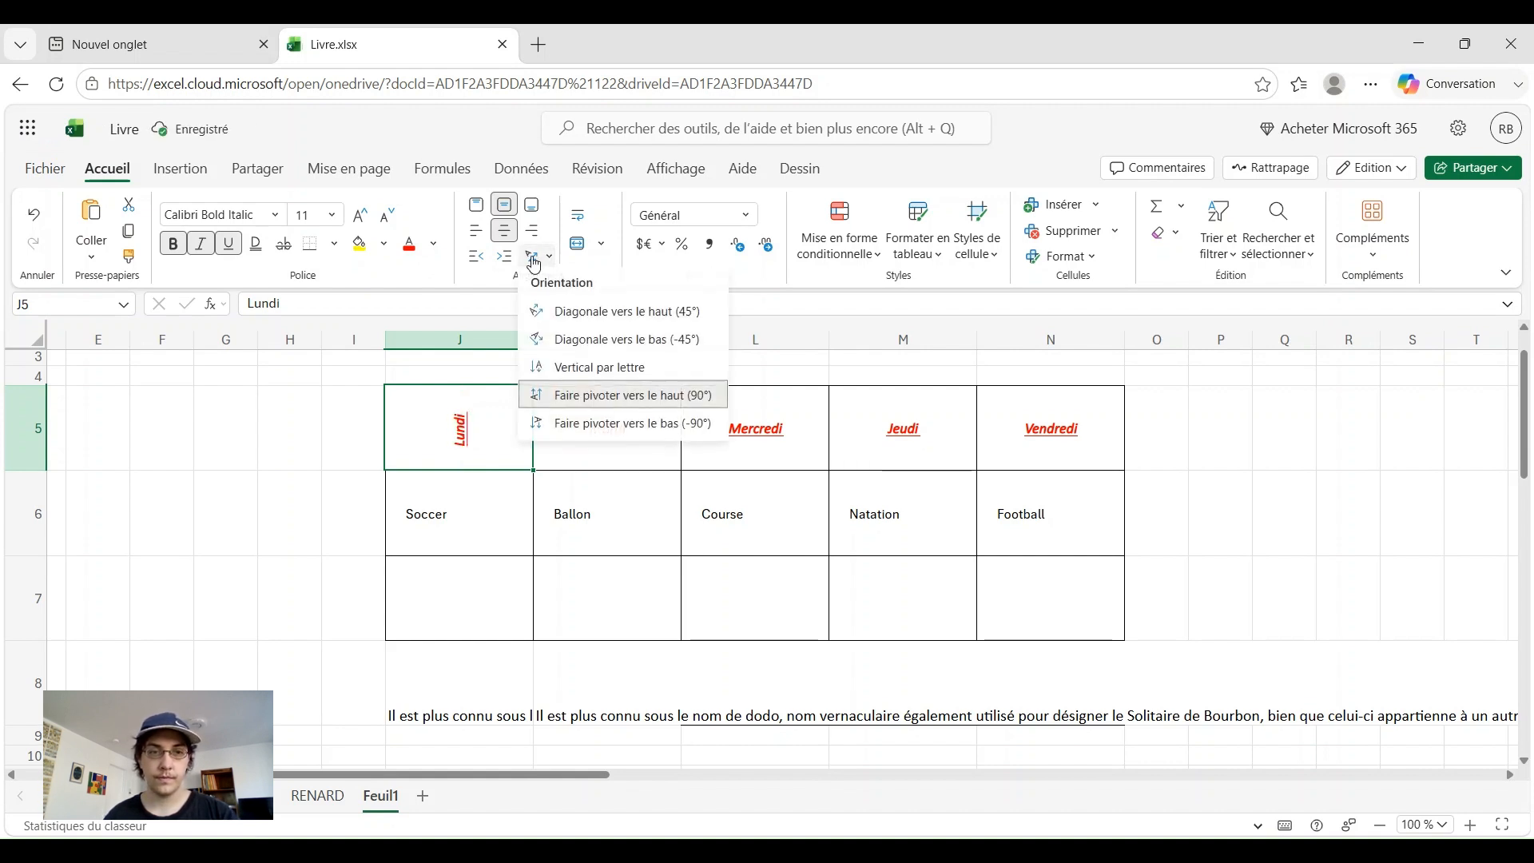
pyautogui.click(582, 419)
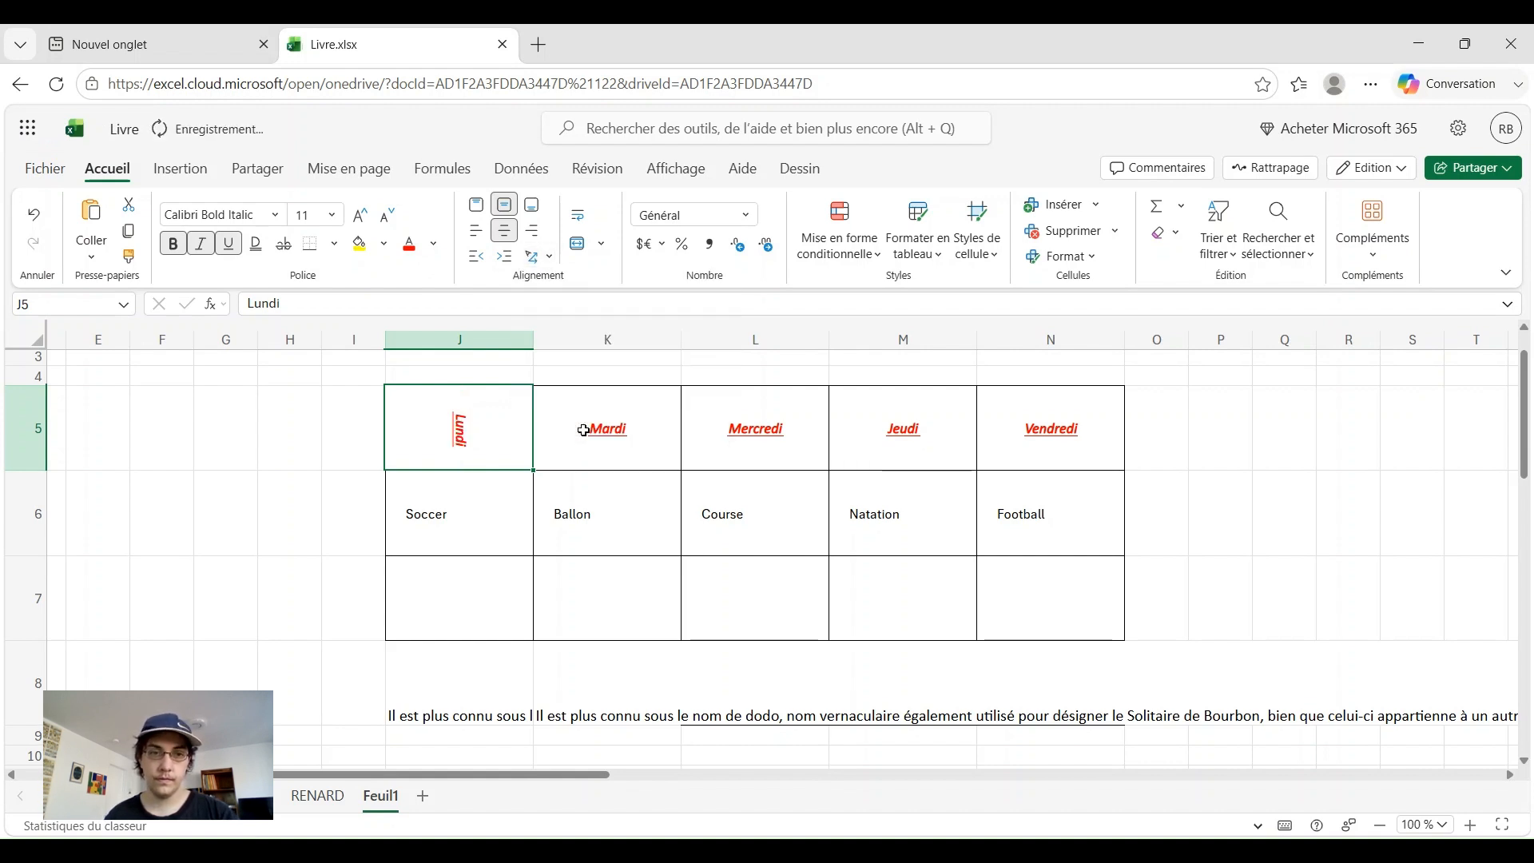
# - Orient the Lundi header diagonally upward at 45° and autofill it across the header row to Vendredi in N5
pyautogui.click(544, 261)
pyautogui.click(551, 311)
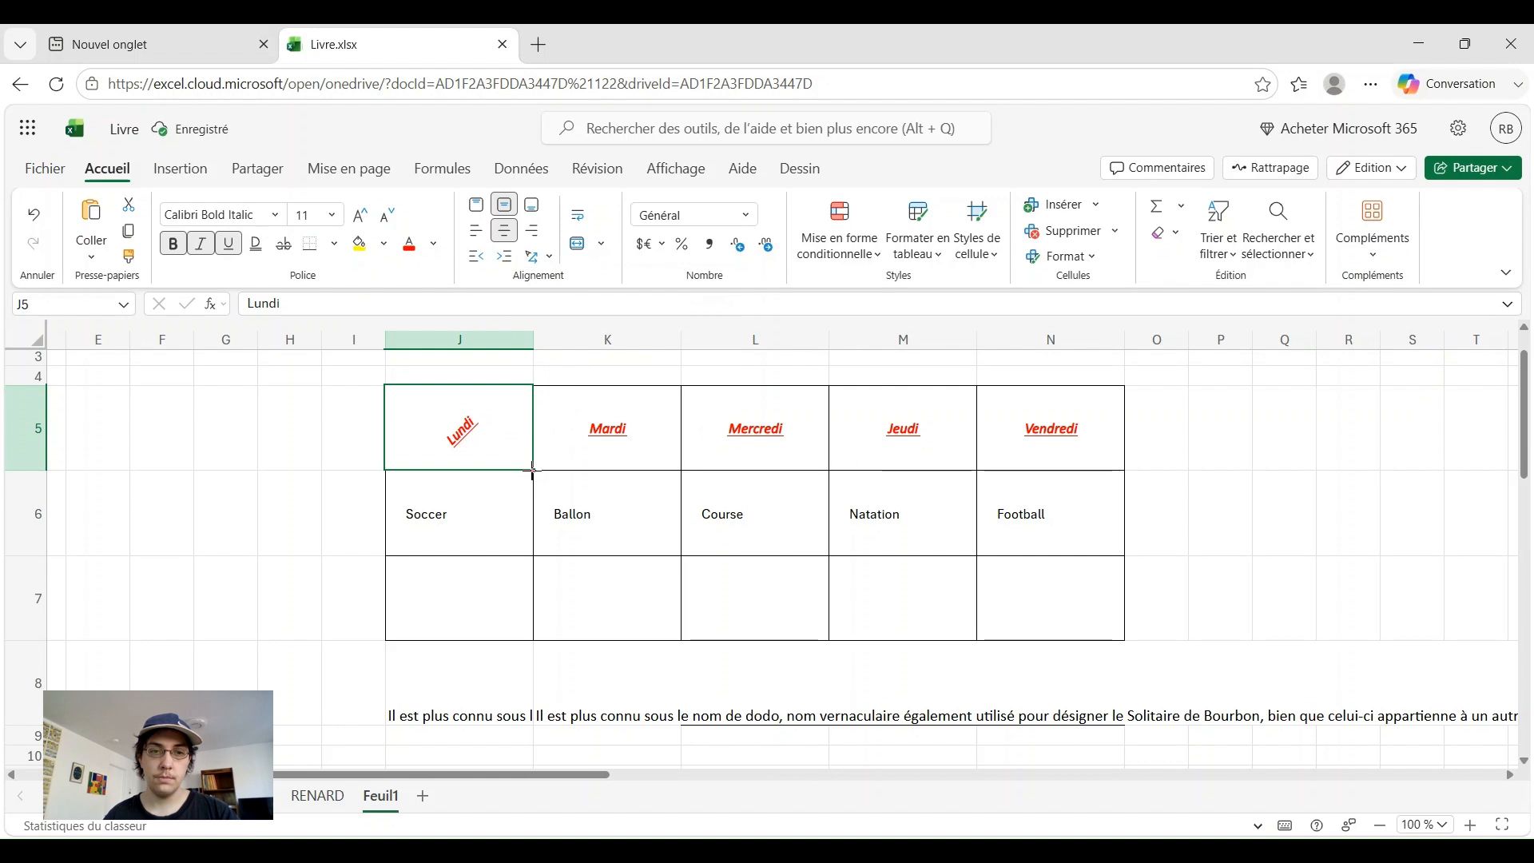
pyautogui.moveTo(533, 470); pyautogui.dragTo(1056, 404)
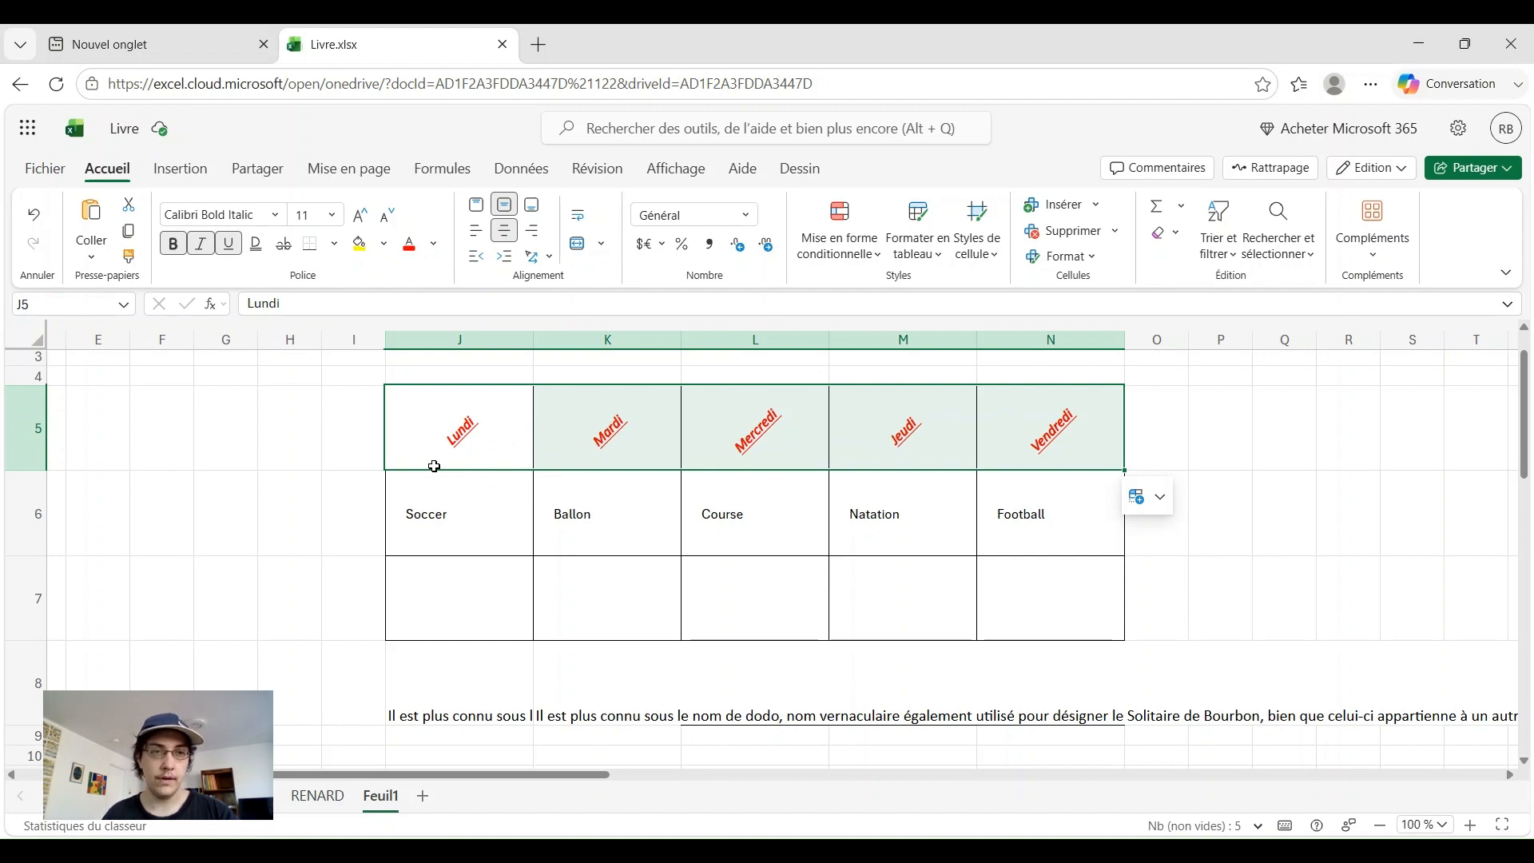
# - Fill cell J7 below Soccer with theme orange and extend the fill across the row to N7
pyautogui.click(433, 546)
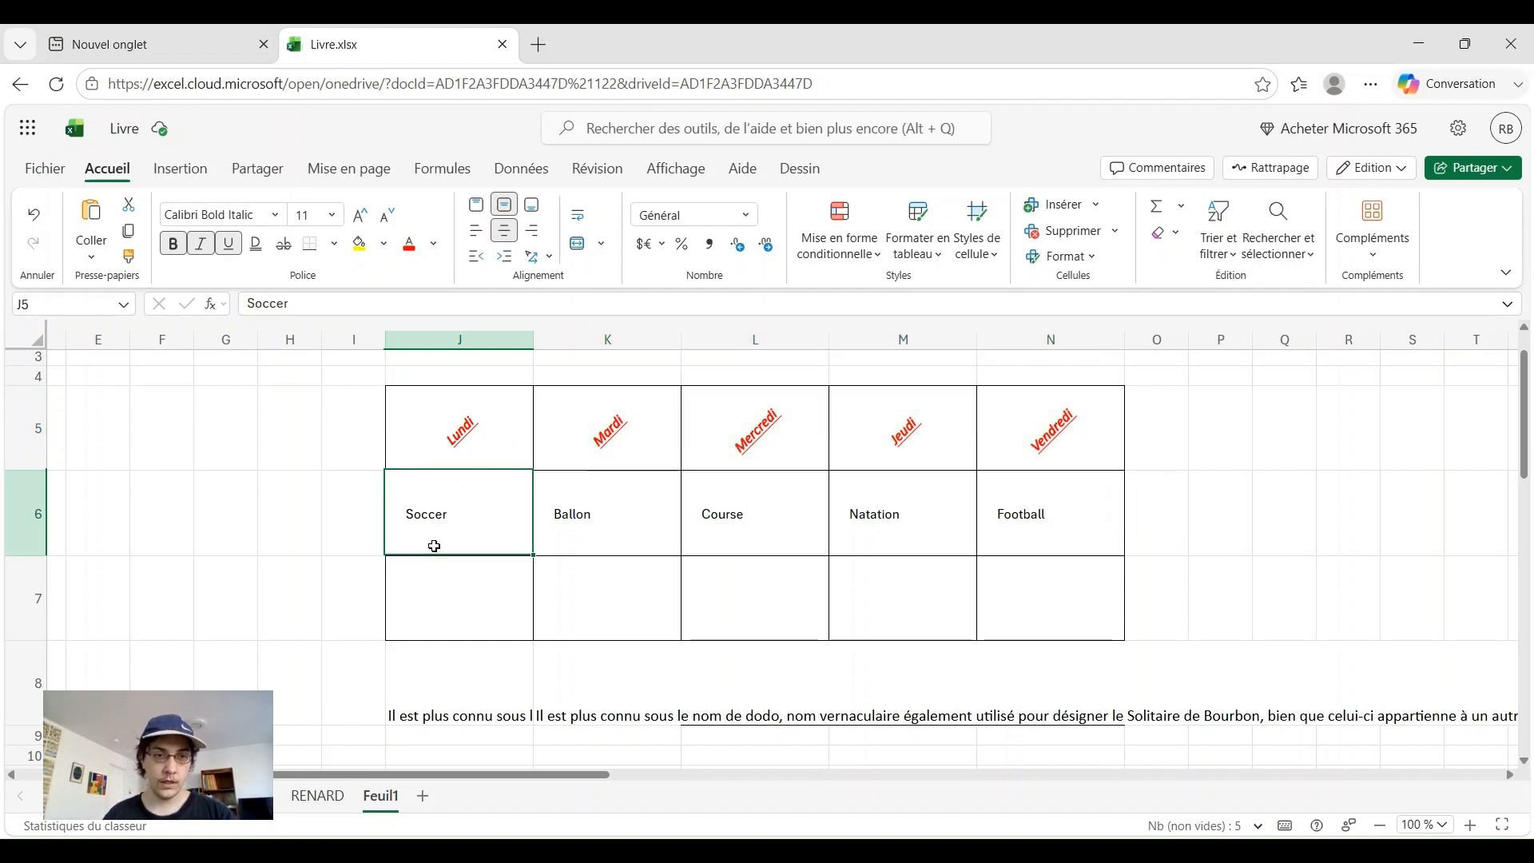
pyautogui.click(444, 605)
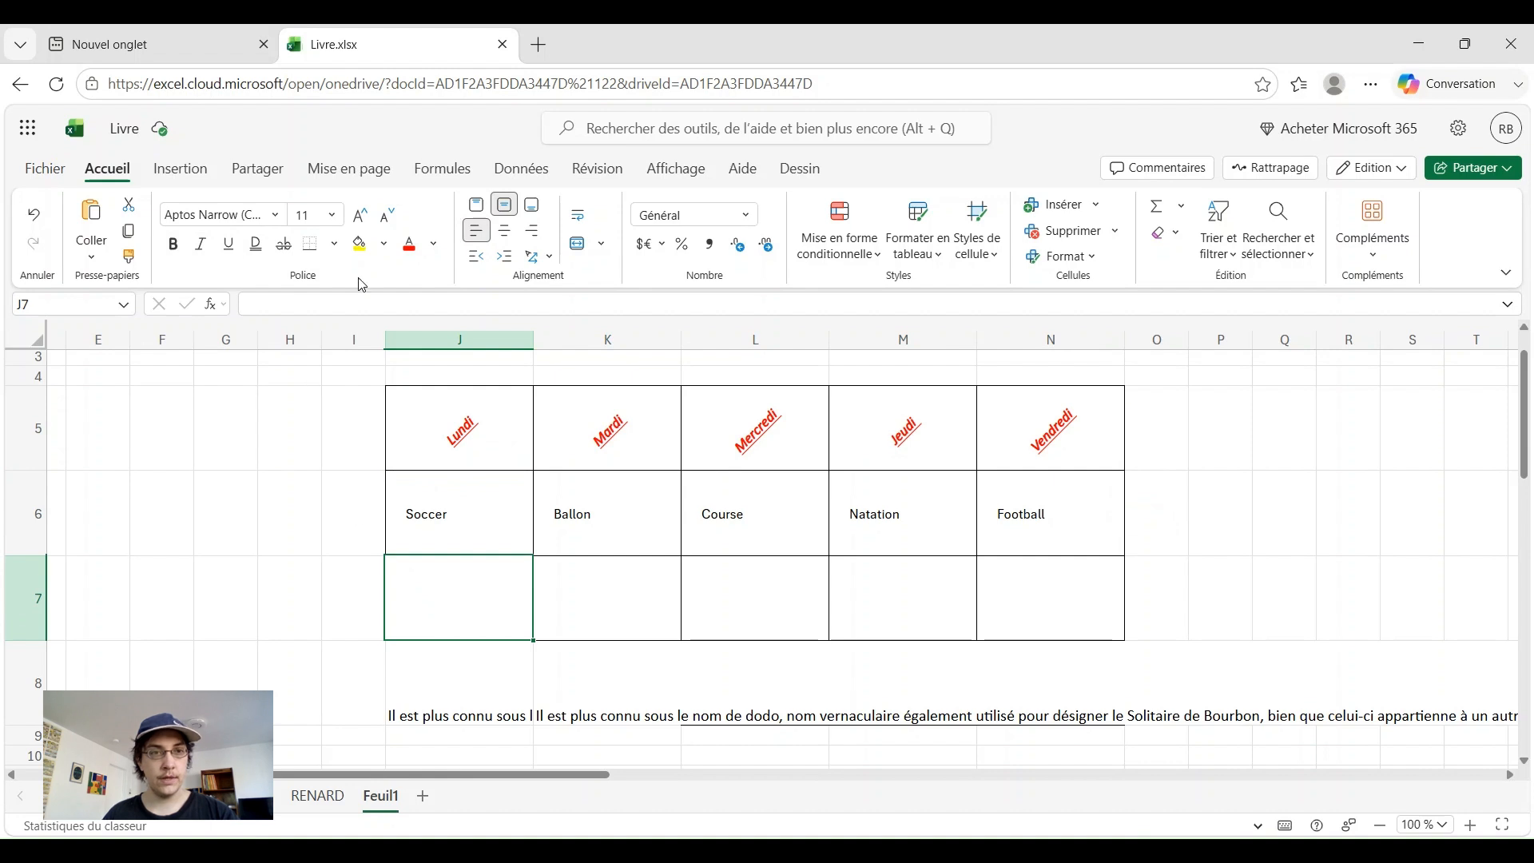
pyautogui.click(385, 247)
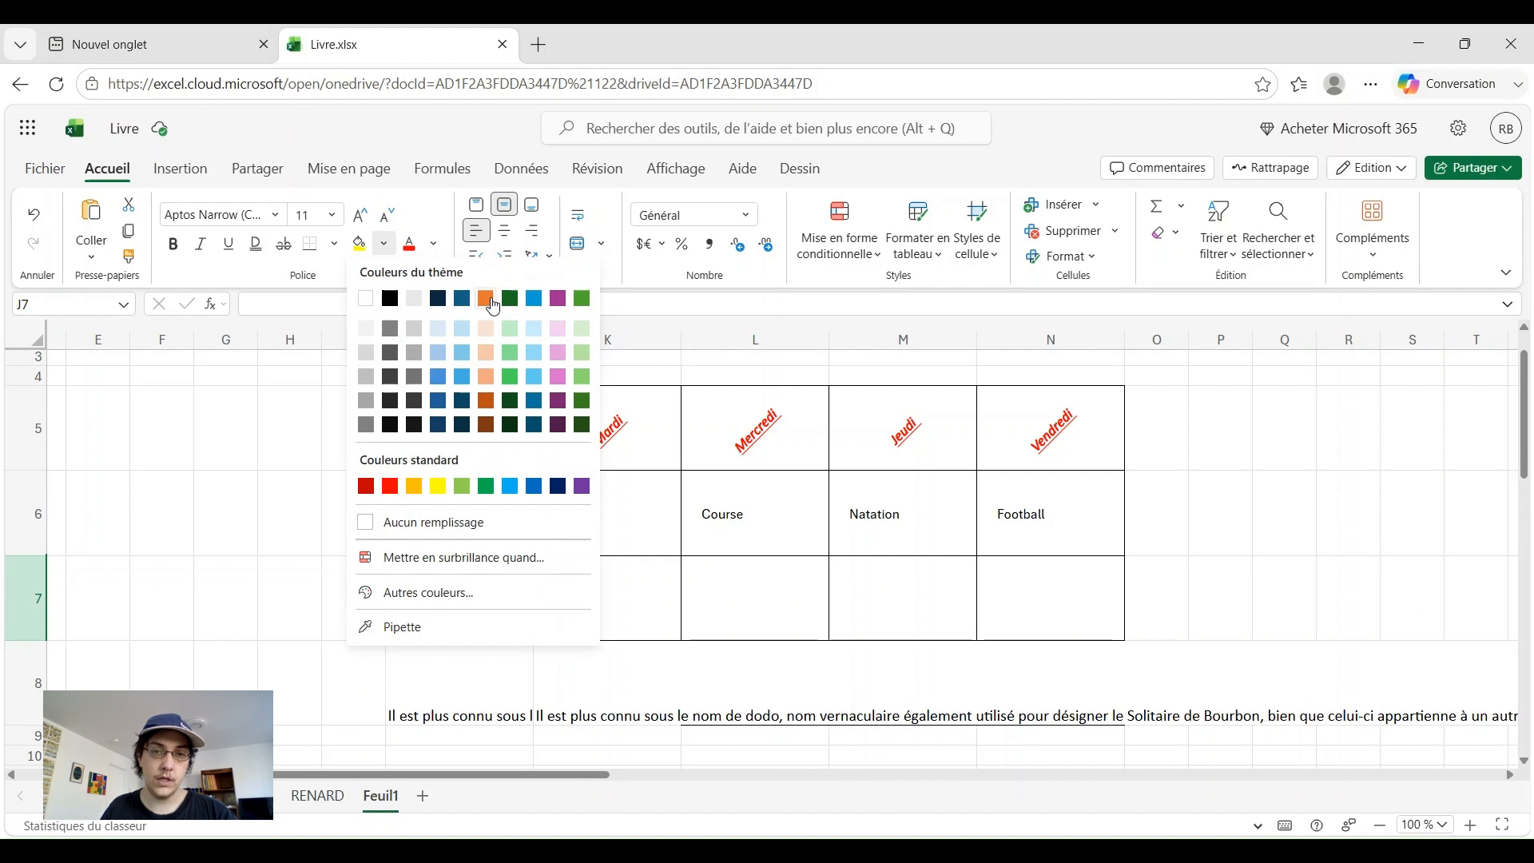
pyautogui.click(485, 299)
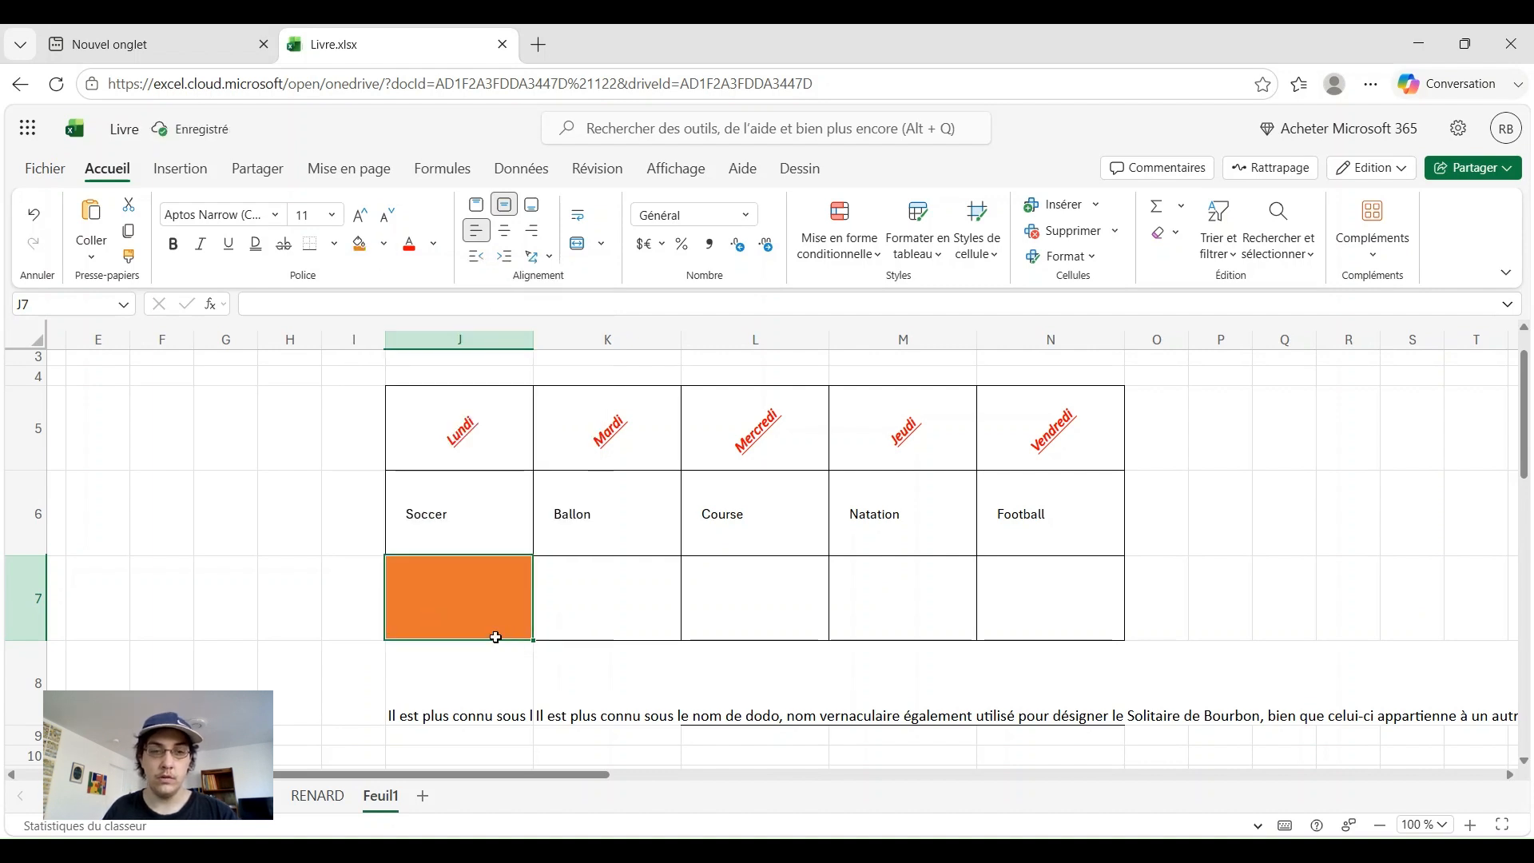
pyautogui.moveTo(534, 639); pyautogui.dragTo(1018, 611)
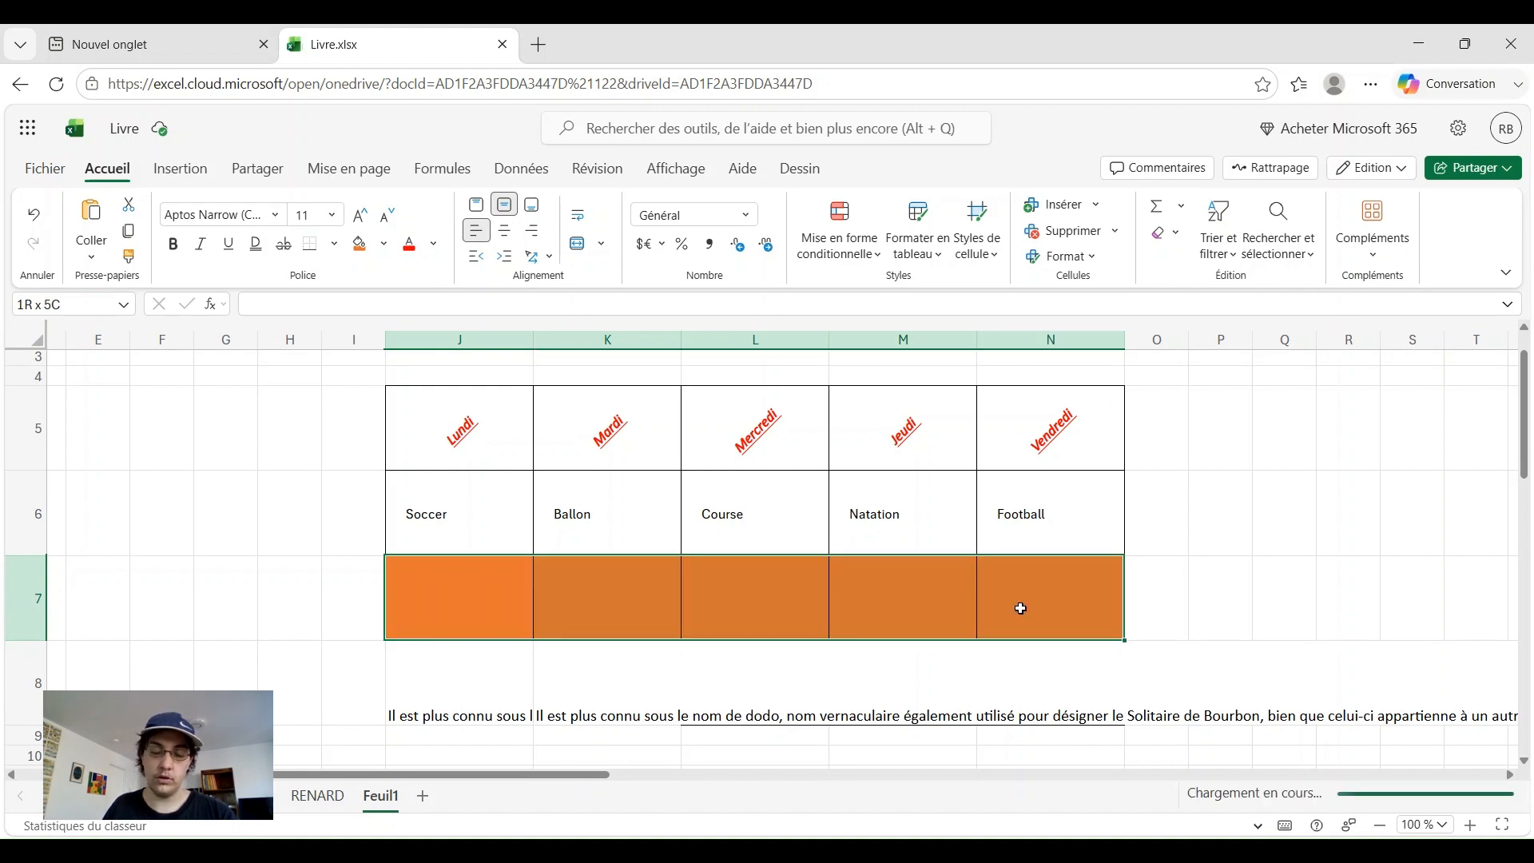
# - Wrap the long dodo text within cells J8 and K8
pyautogui.click(460, 667)
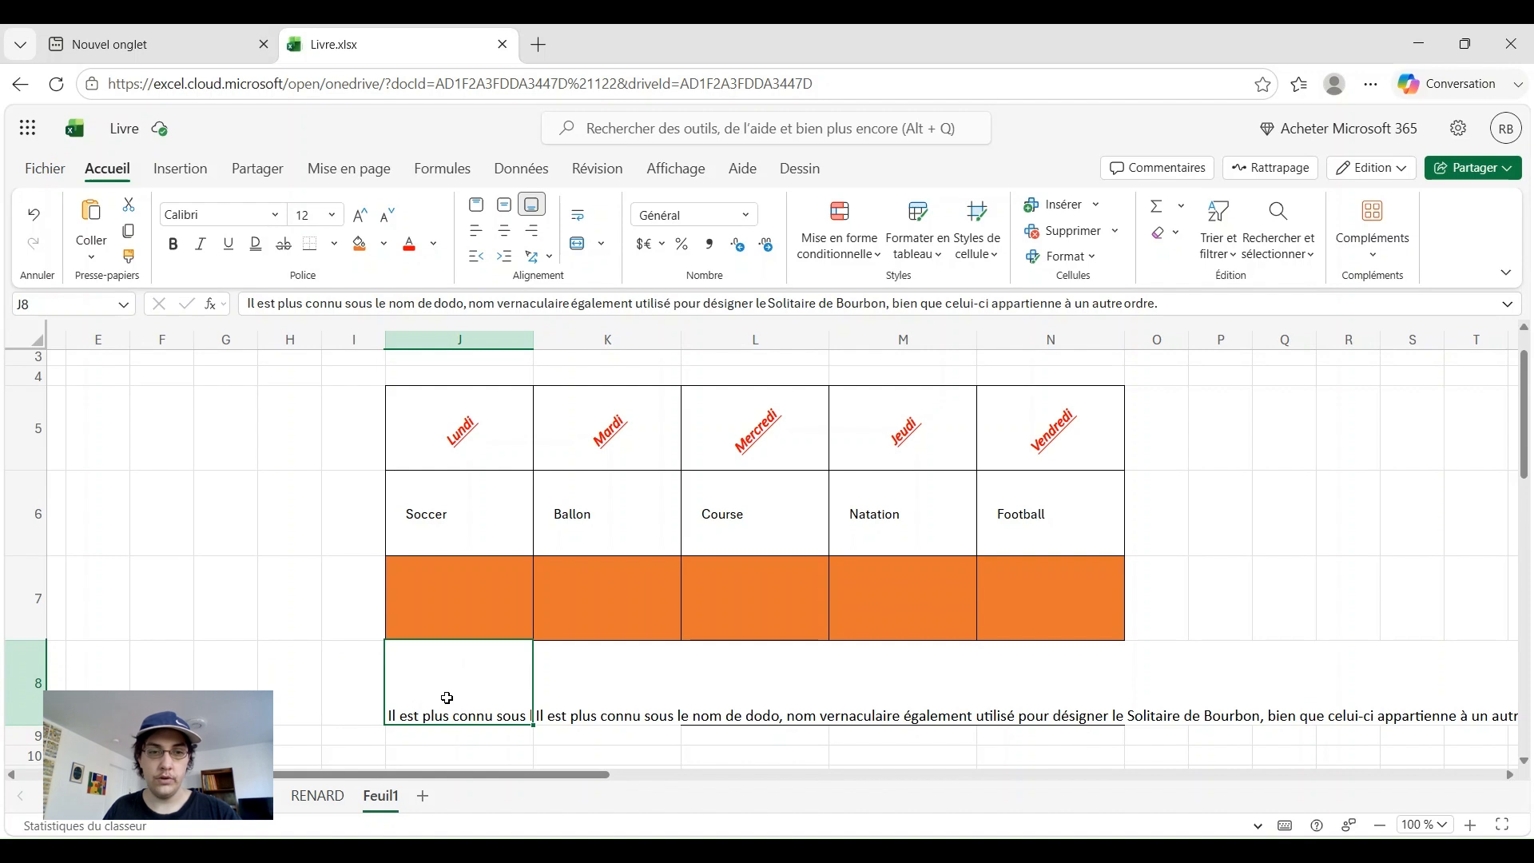
pyautogui.click(603, 702)
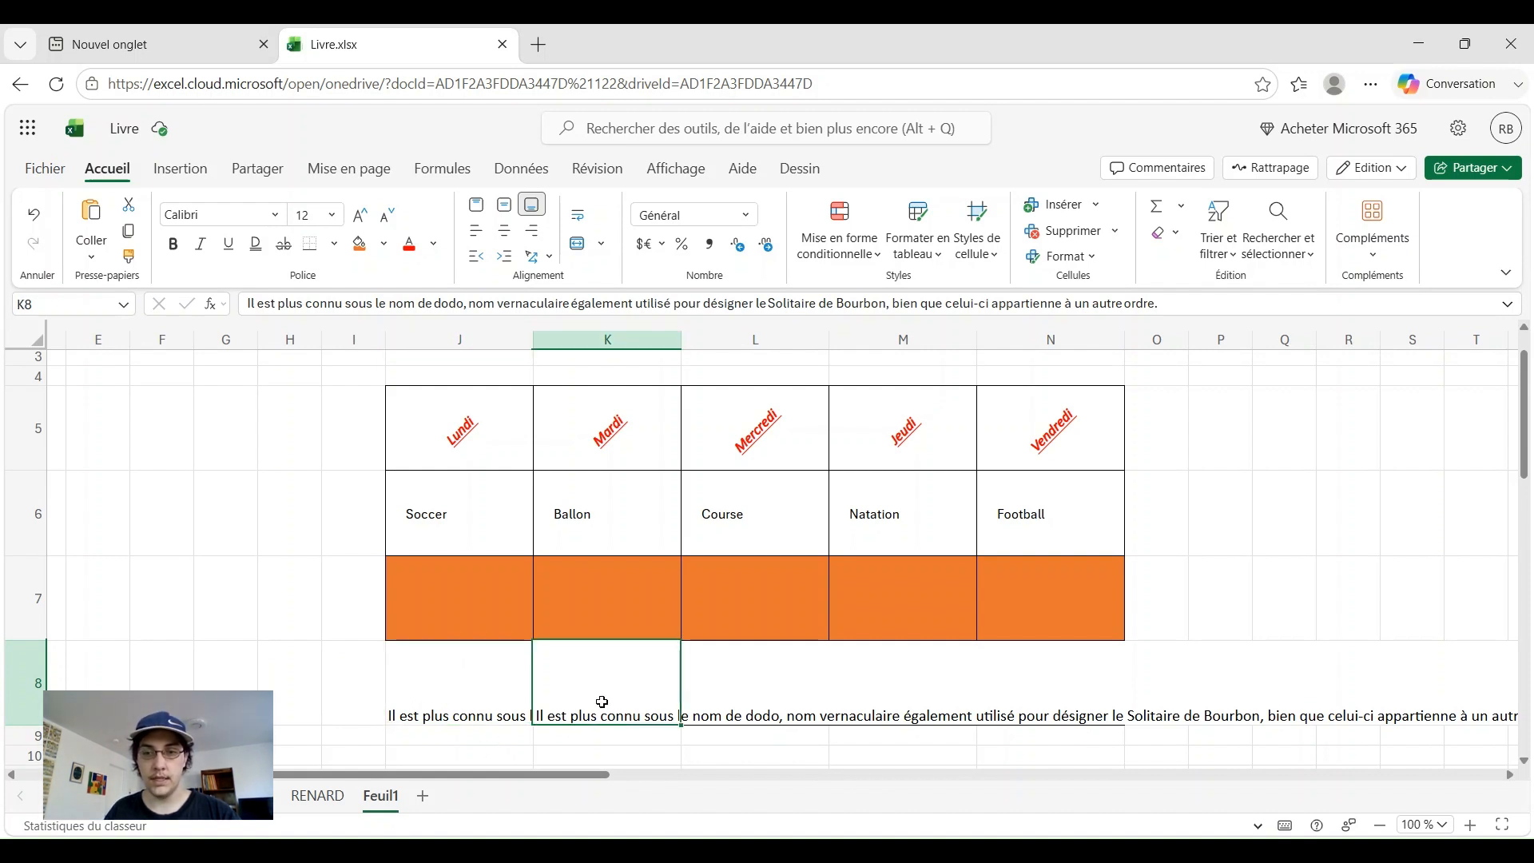
pyautogui.click(418, 700)
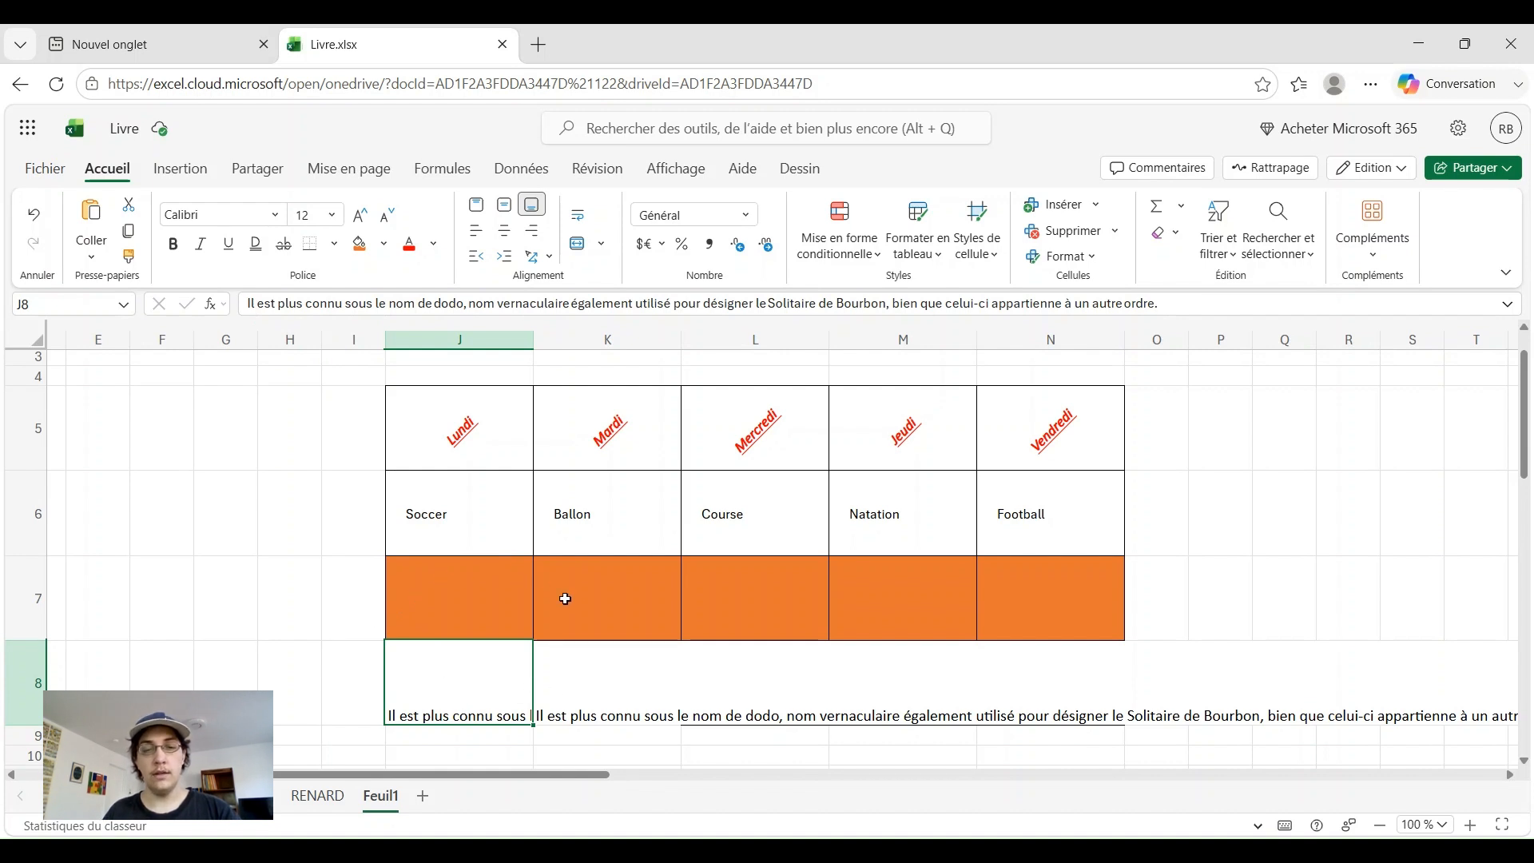
pyautogui.click(615, 684)
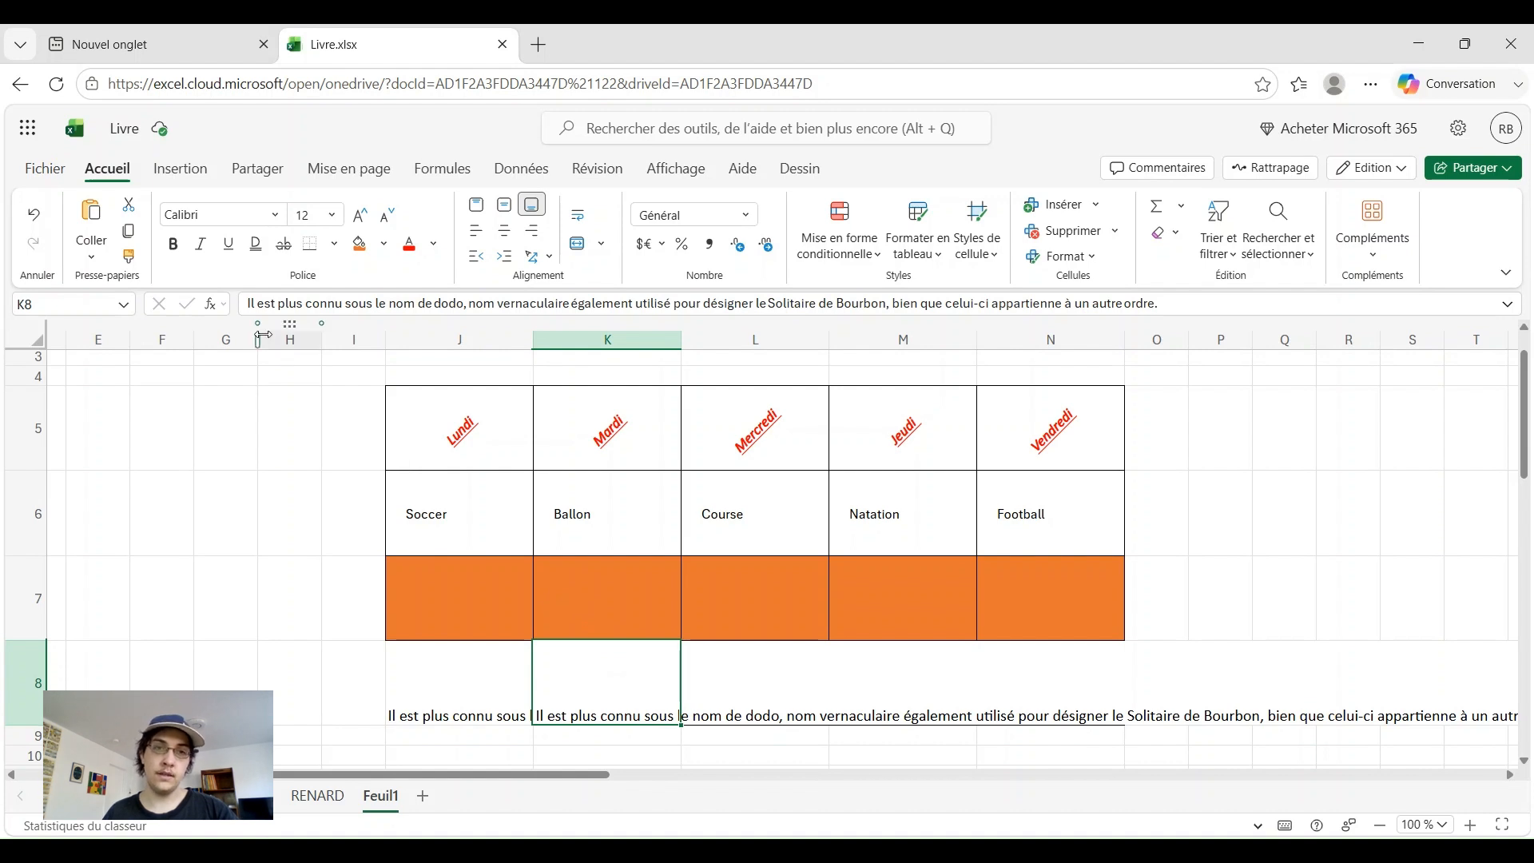
pyautogui.click(482, 699)
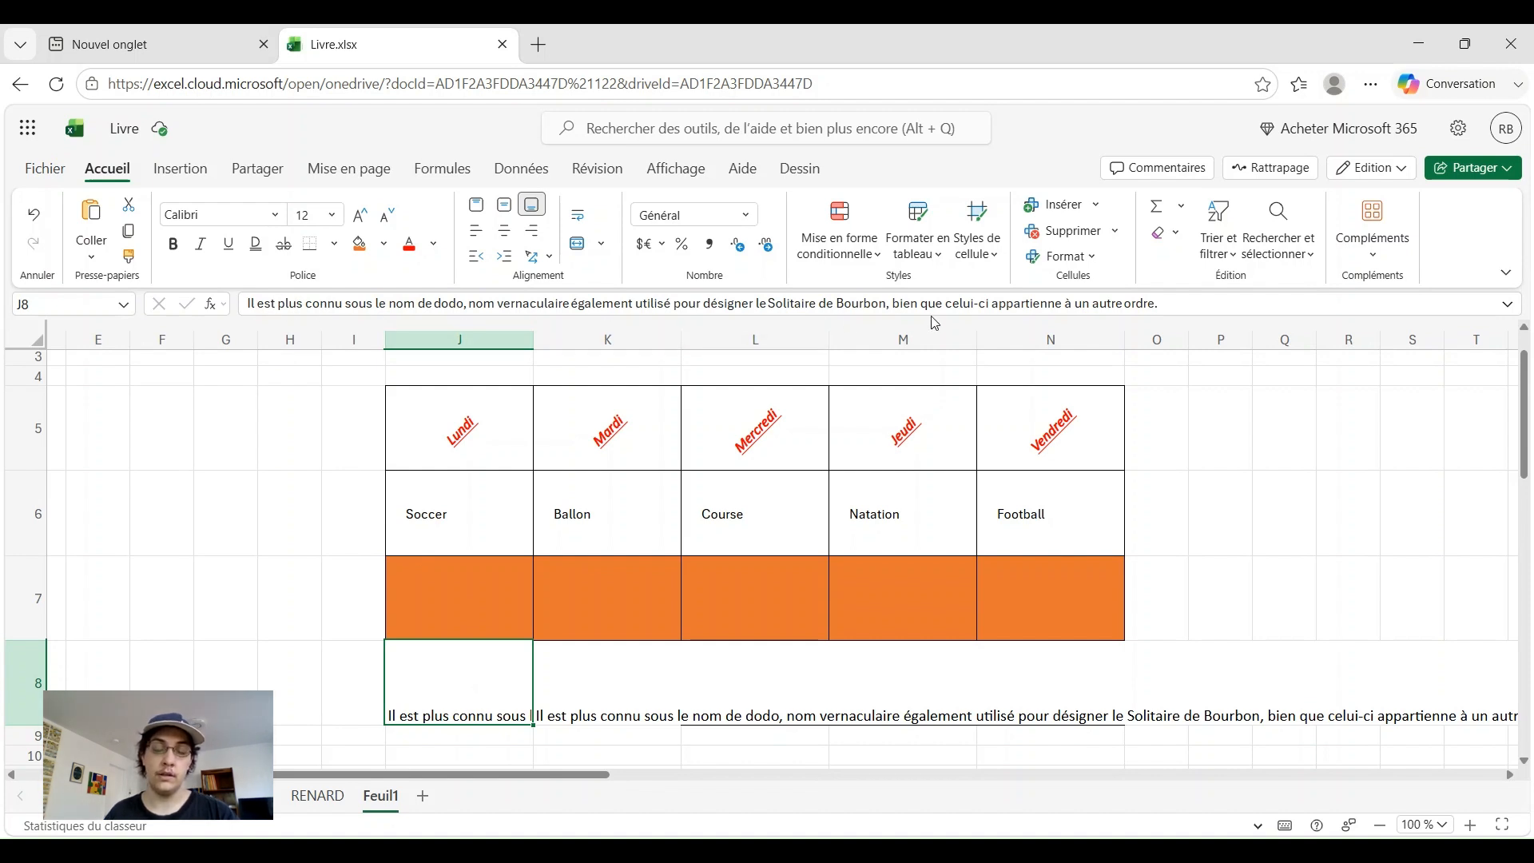
pyautogui.click(619, 667)
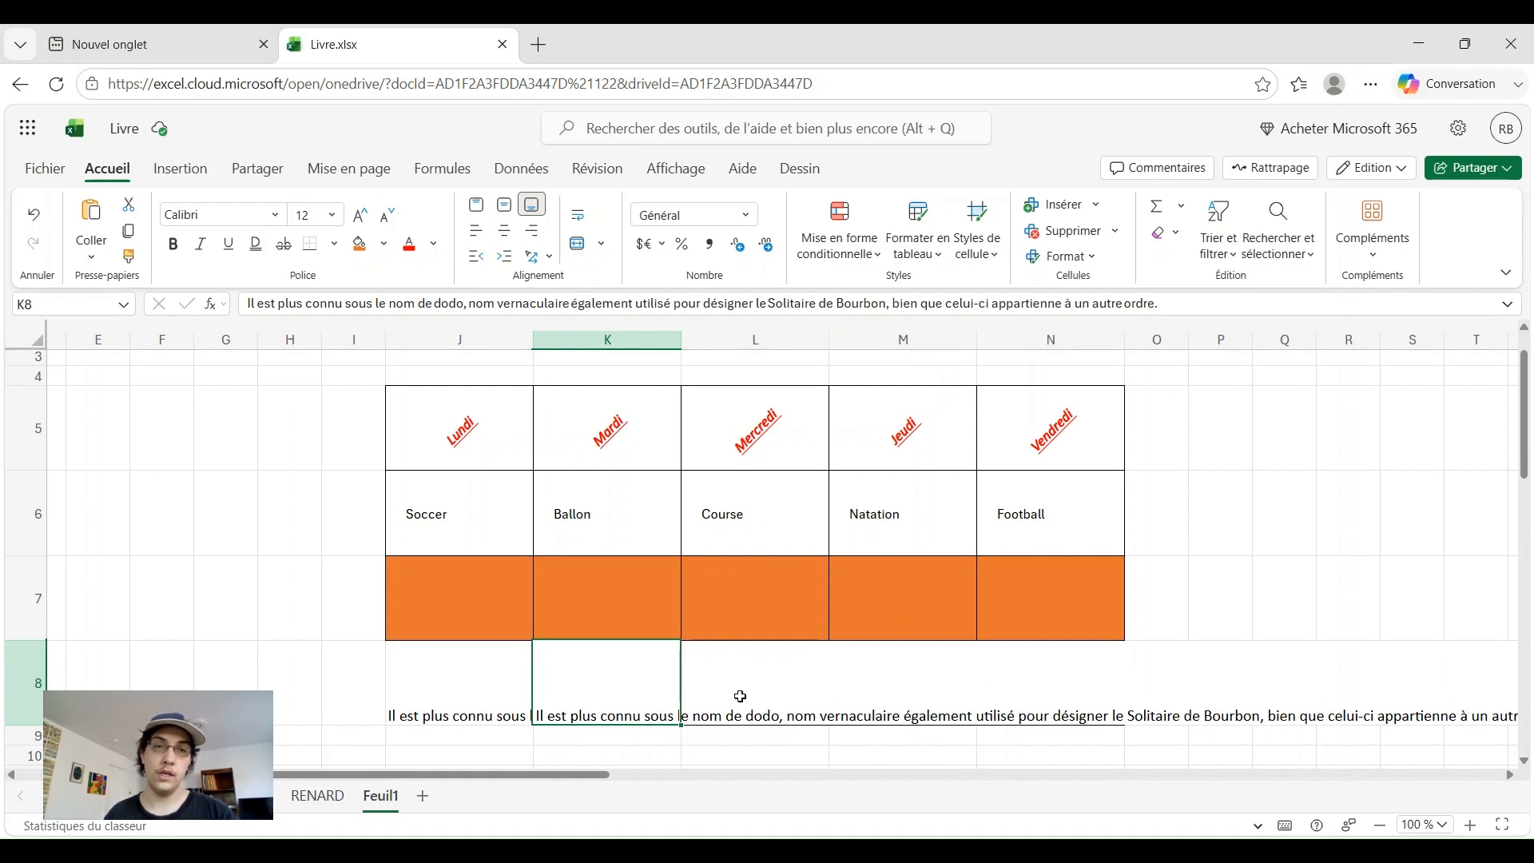
pyautogui.click(453, 694)
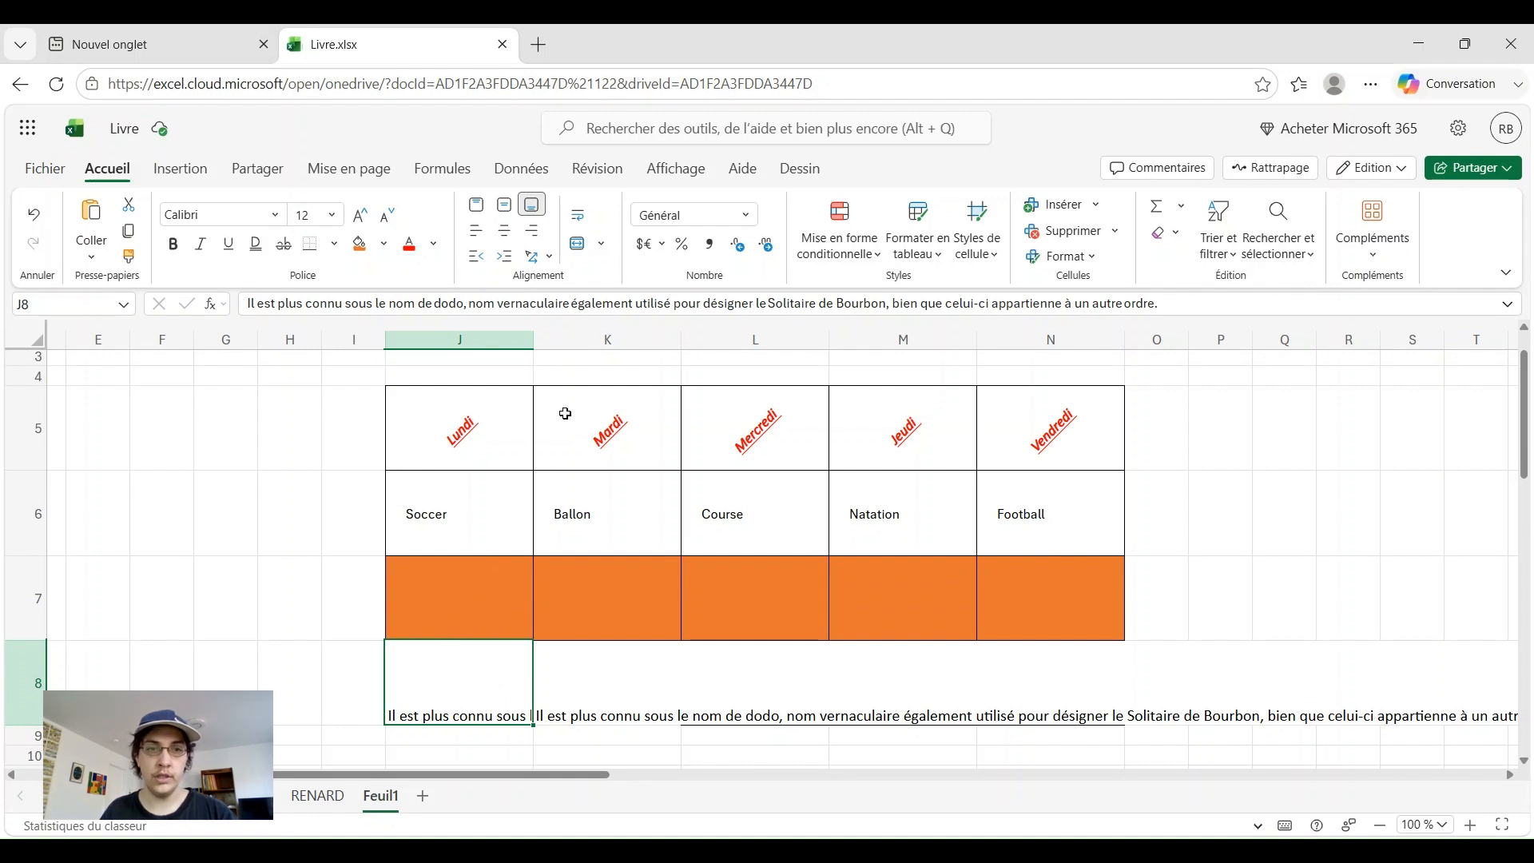
pyautogui.click(581, 226)
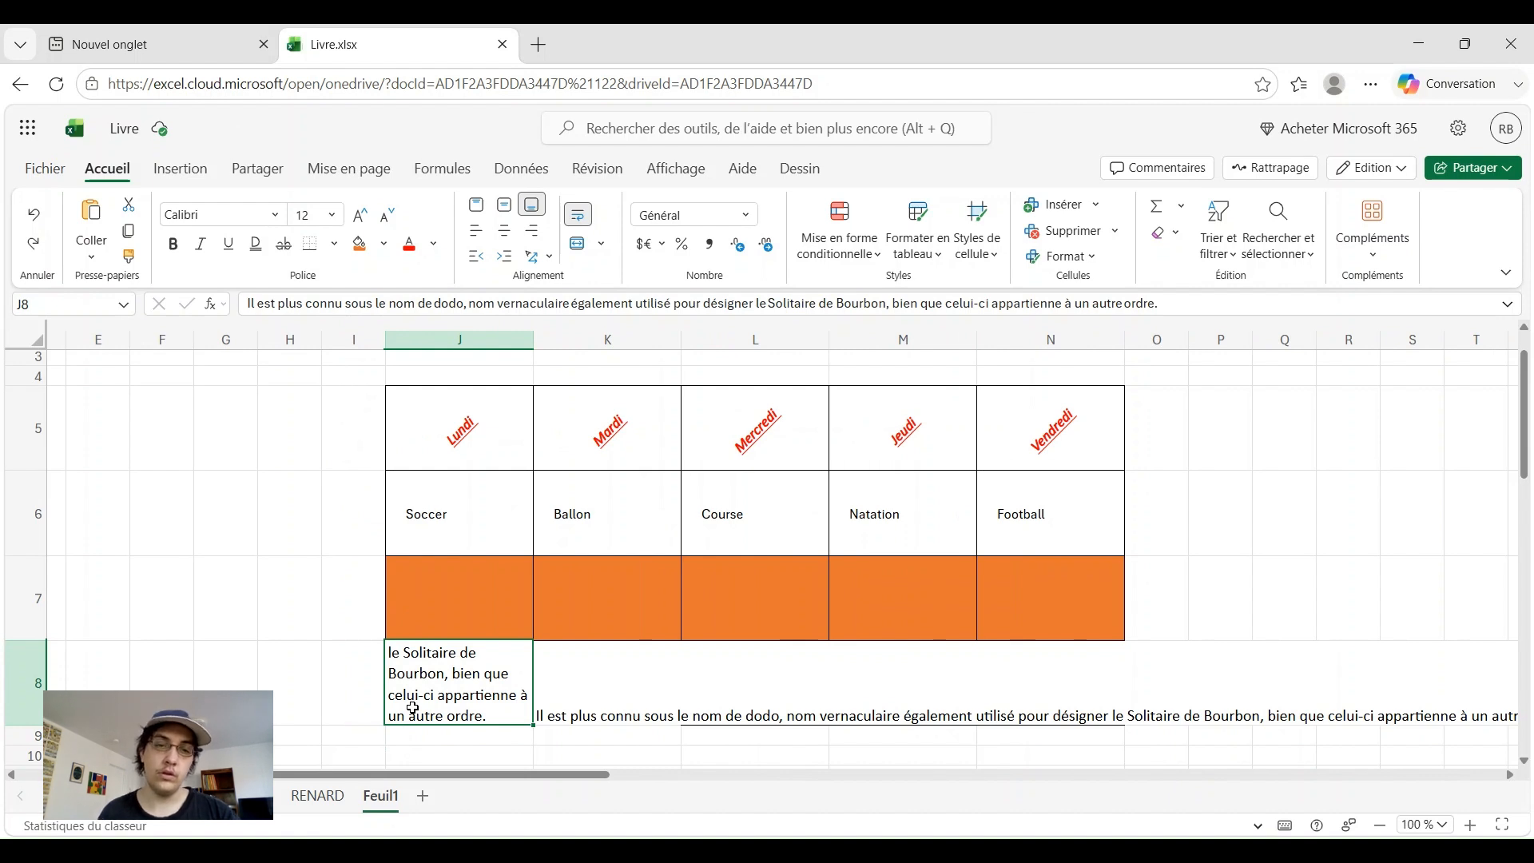
pyautogui.click(572, 692)
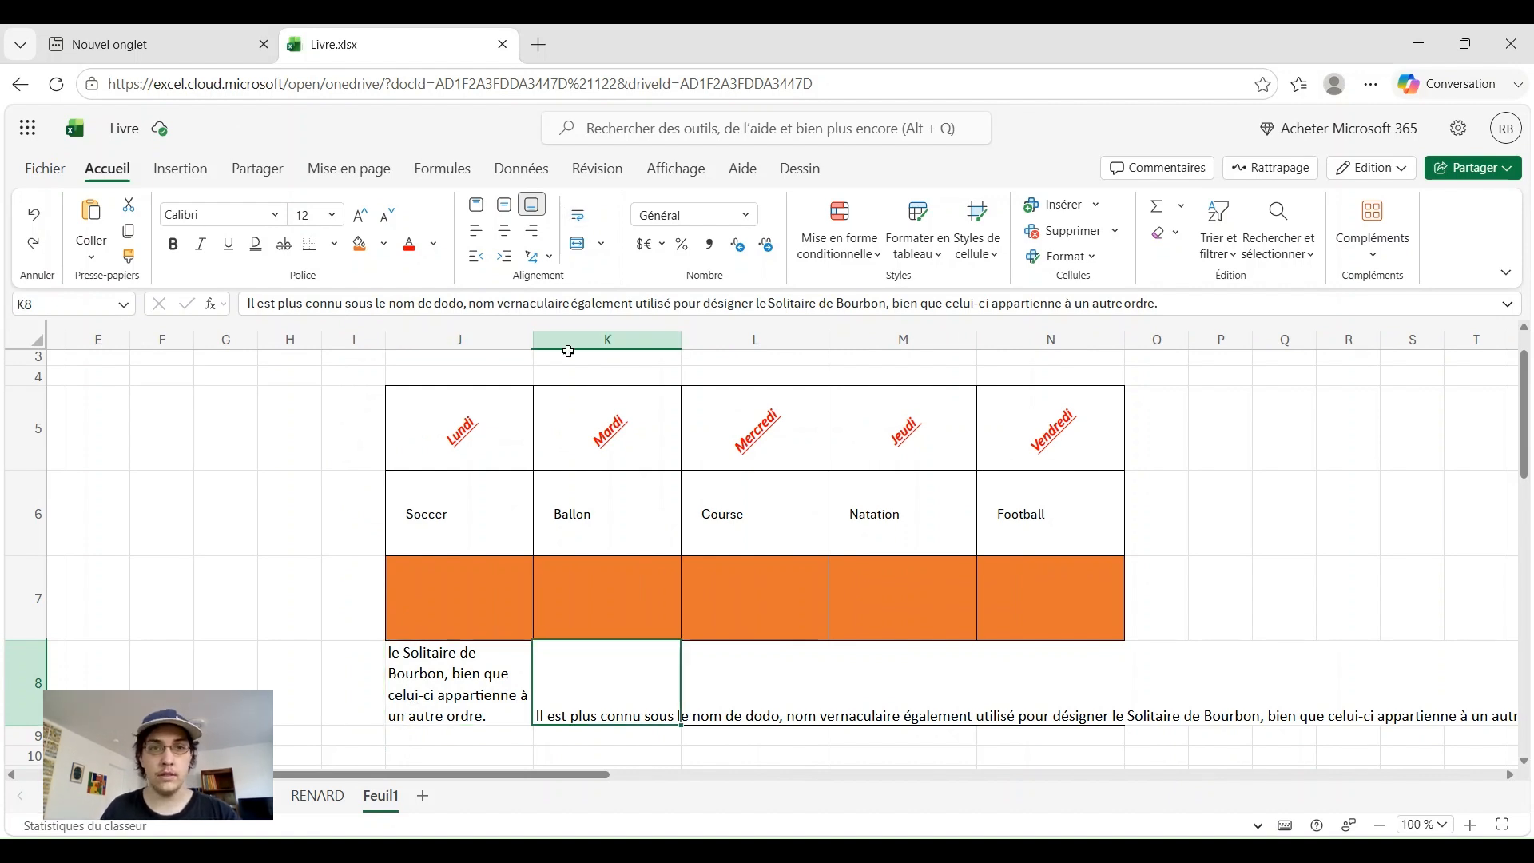
pyautogui.click(578, 214)
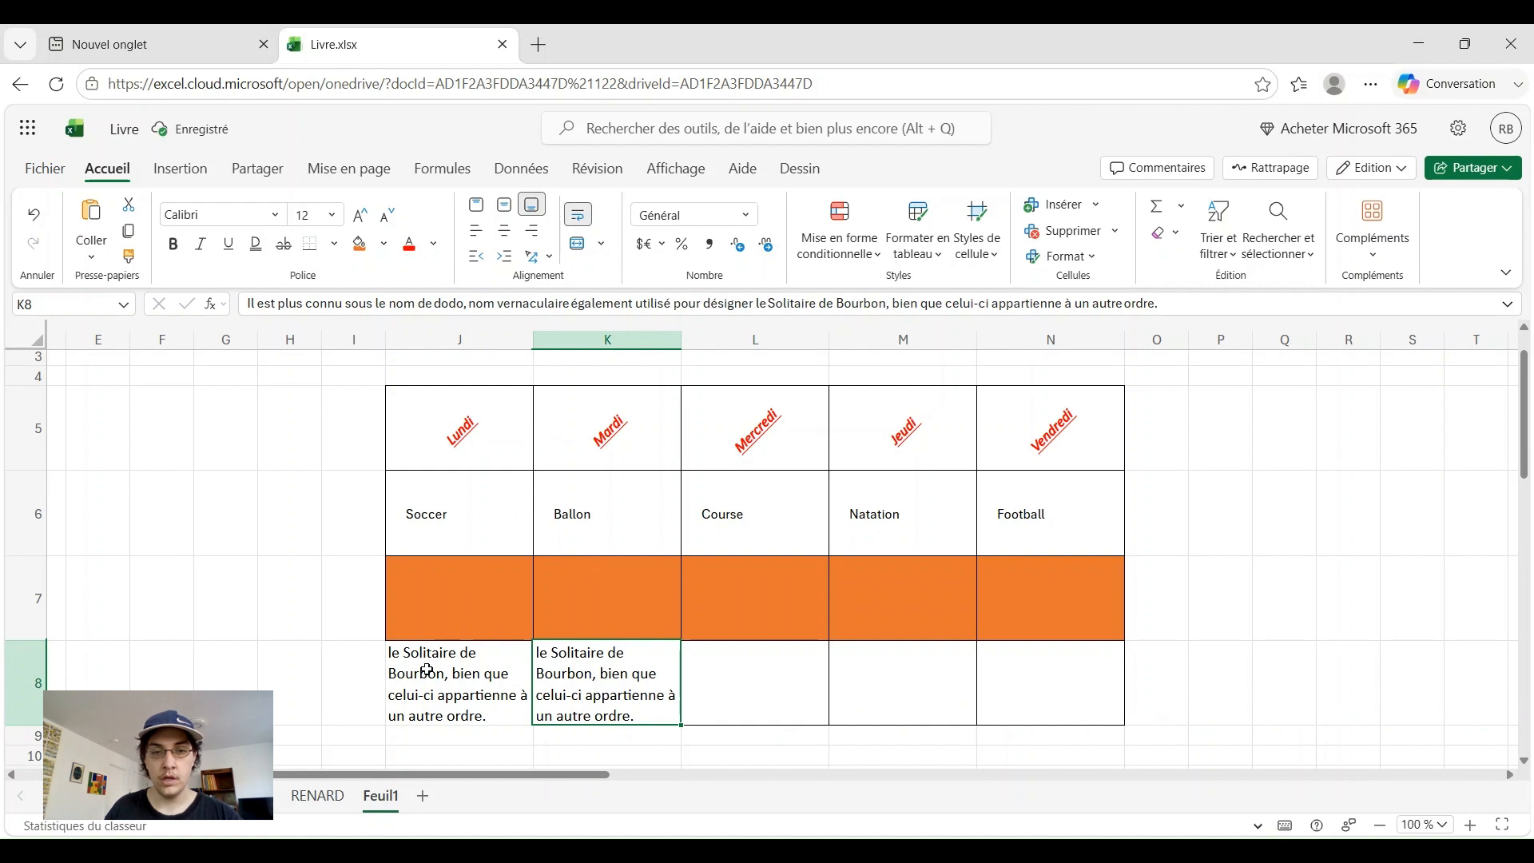
pyautogui.click(363, 676)
pyautogui.moveTo(395, 687); pyautogui.dragTo(565, 684)
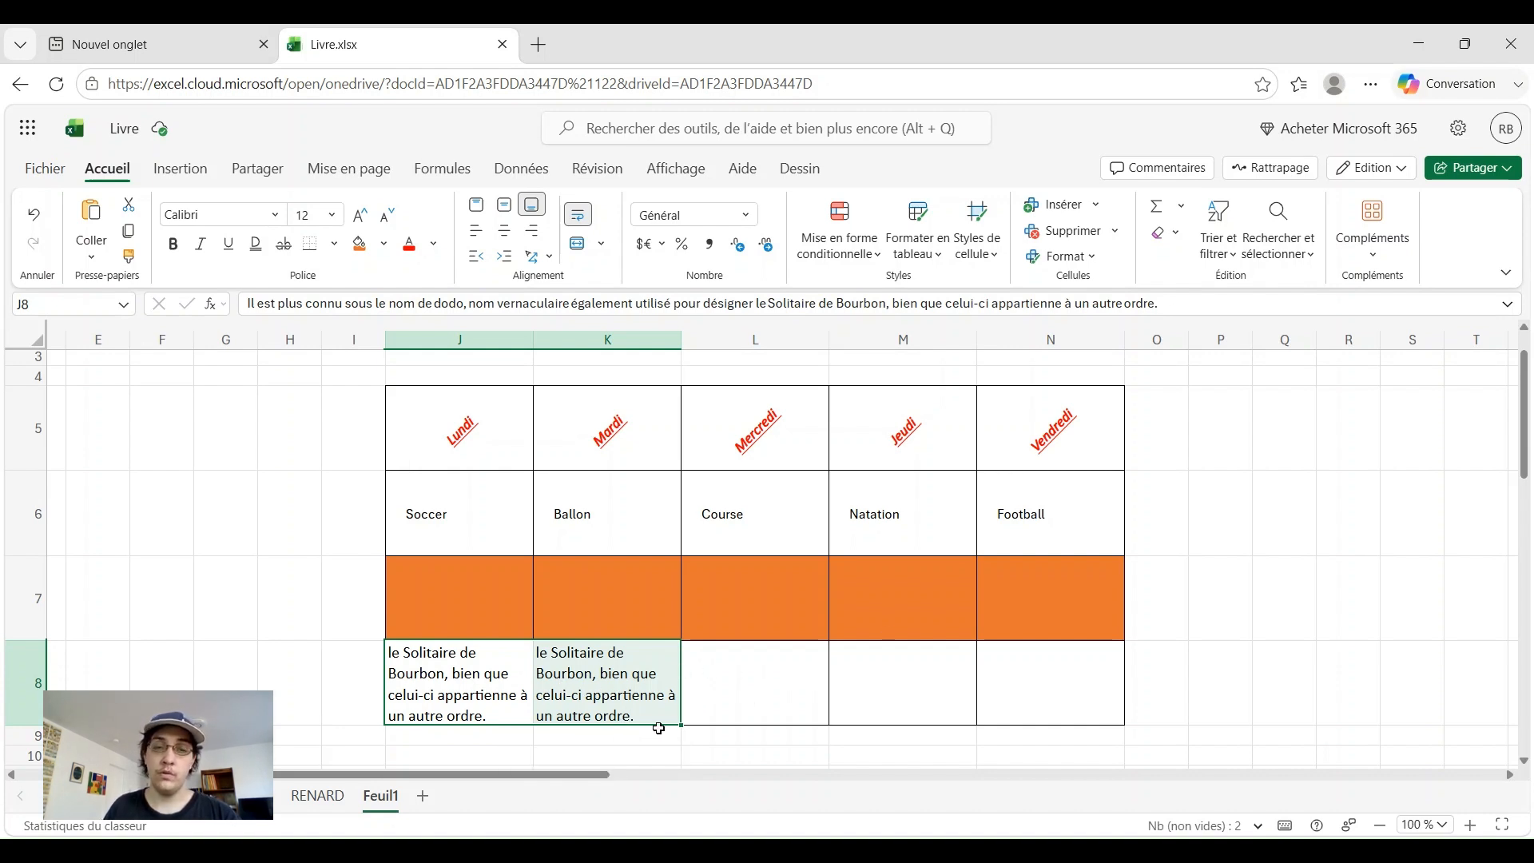
pyautogui.click(781, 702)
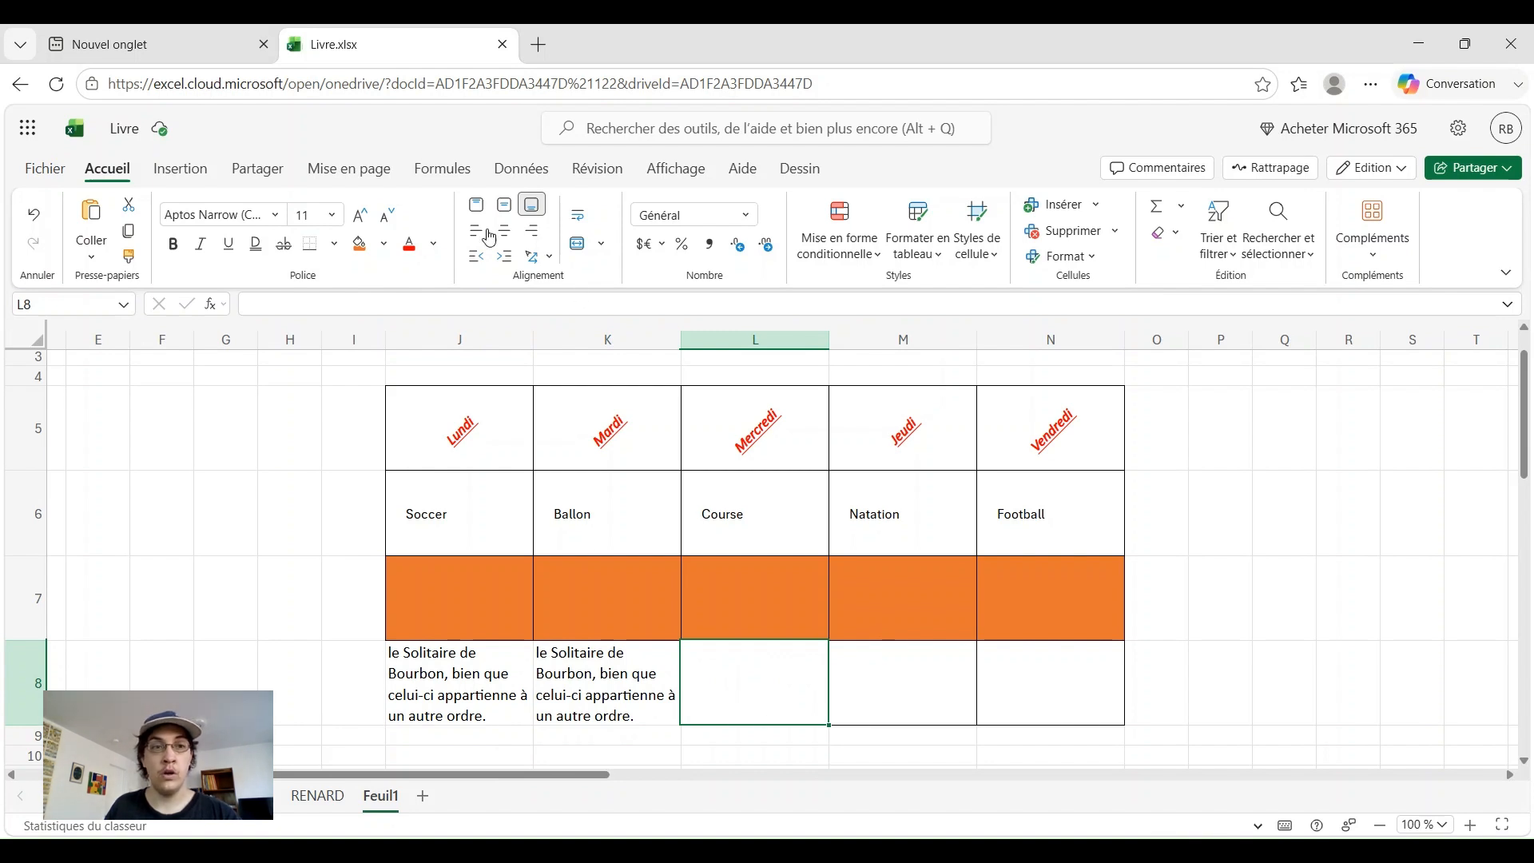